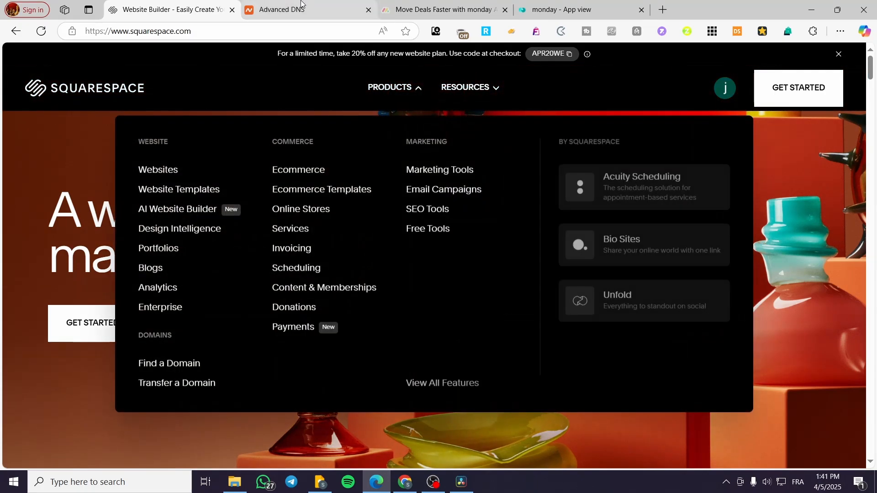
Switch to Namecheap and sign in with the account username and password.
{"action": "left_click", "coordinate": [282, 9]}
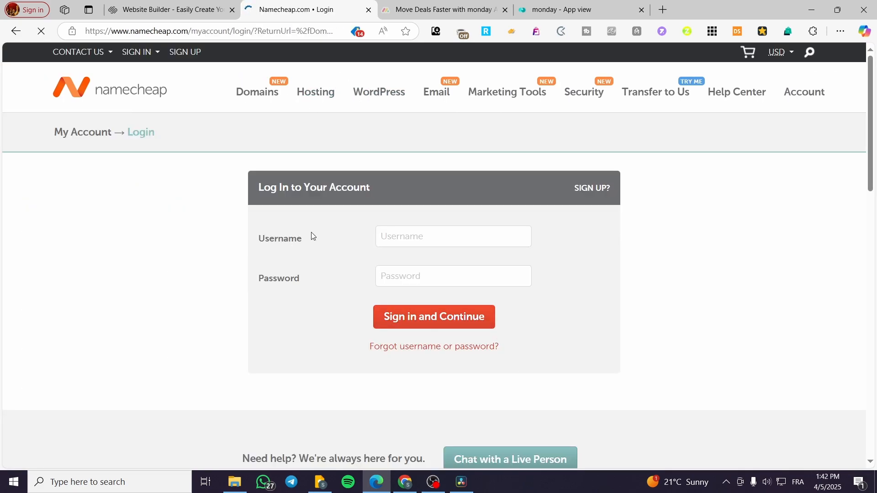
{"action": "left_click", "coordinate": [398, 232]}
{"action": "left_click", "coordinate": [435, 274]}
{"action": "left_click", "coordinate": [401, 274]}
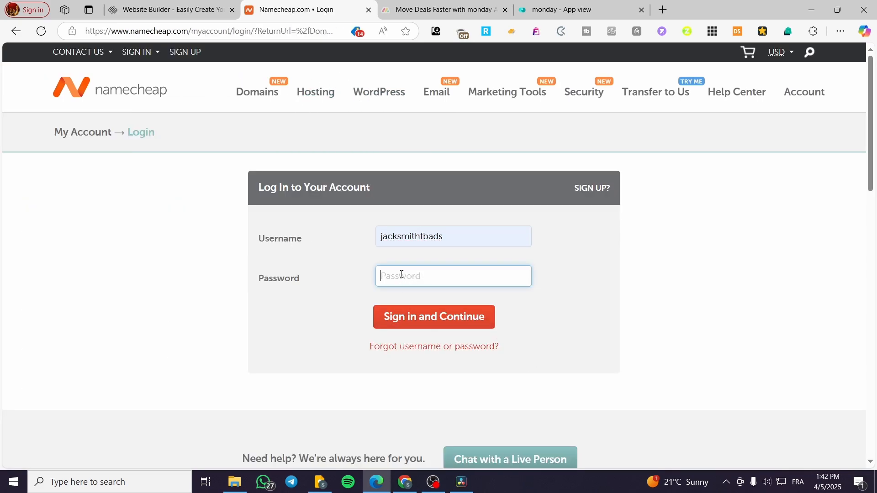
{"action": "type", "text": "**"}
{"action": "key", "text": "Return"}
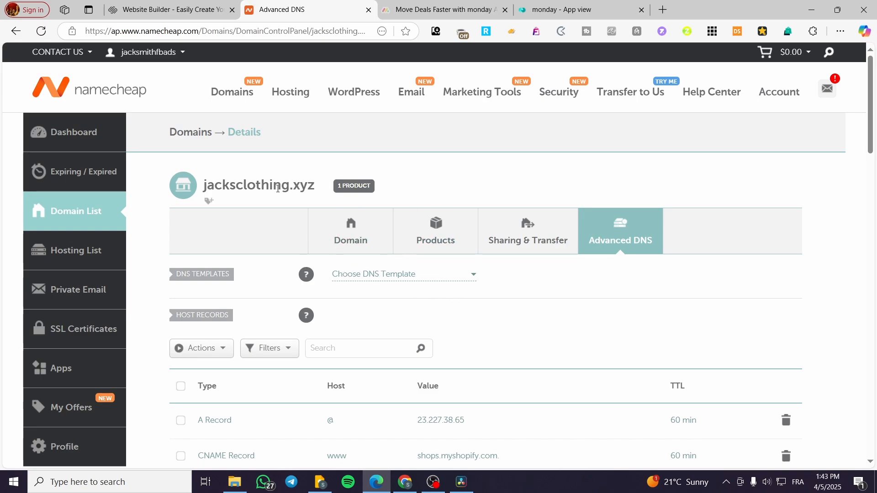
{"action": "left_click_drag", "start_coordinate": [315, 187], "coordinate": [204, 185]}
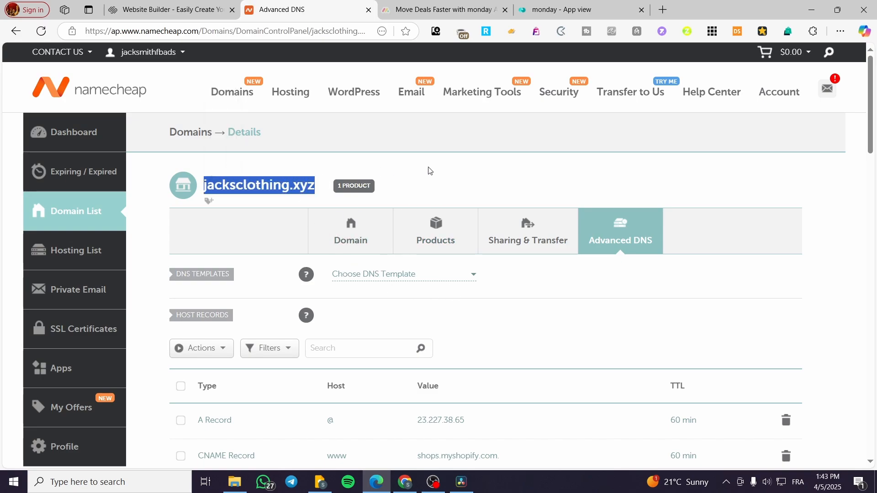
{"action": "left_click", "coordinate": [437, 178]}
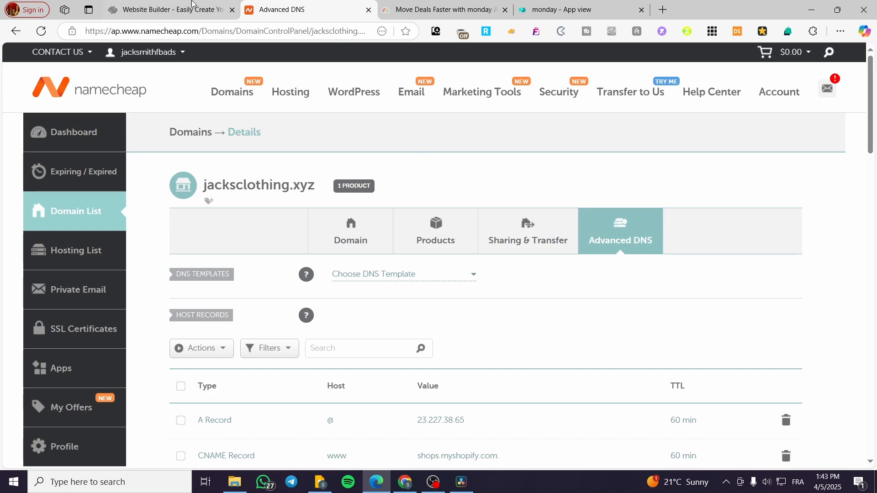
Switch to Squarespace and open the account dashboard.
{"action": "left_click", "coordinate": [188, 4]}
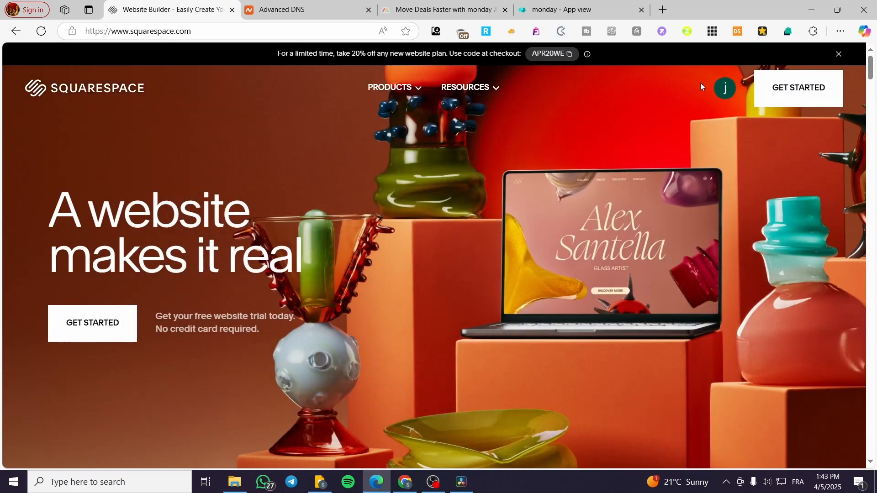
{"action": "left_click", "coordinate": [725, 87]}
{"action": "left_click", "coordinate": [715, 163]}
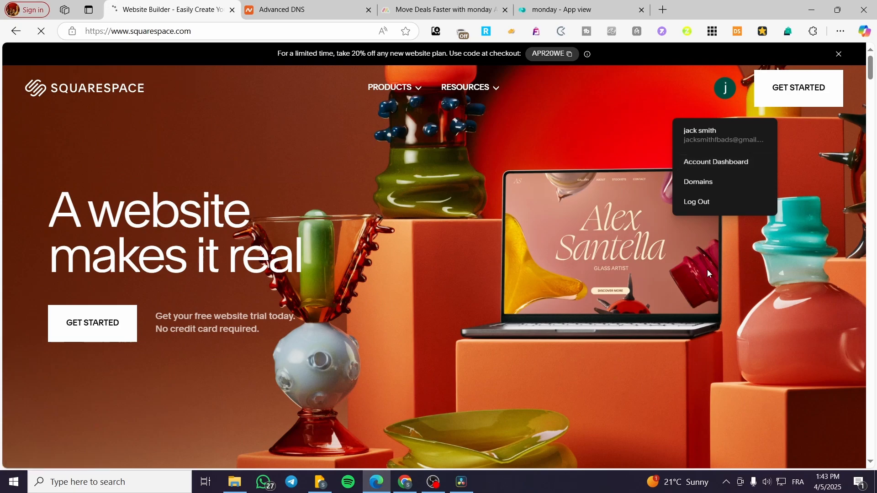
{"action": "left_click", "coordinate": [709, 162]}
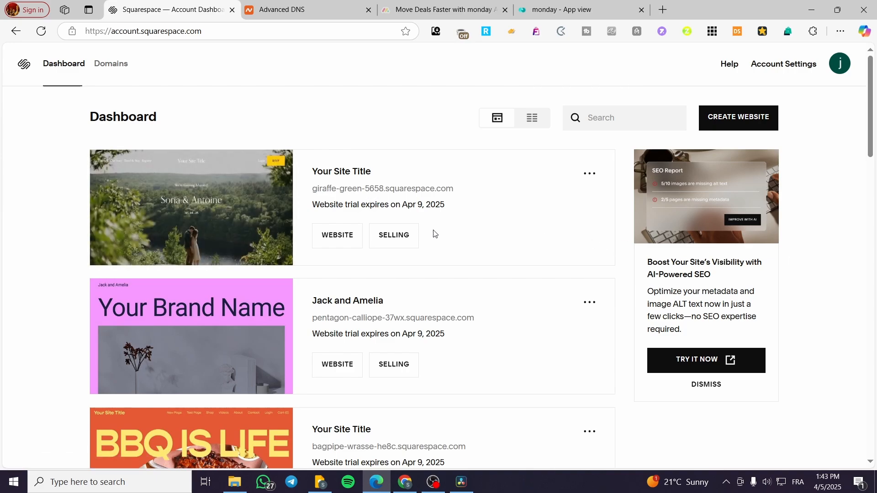
Find the BBQ IS LIFE site among the listed websites and open its website editor.
{"action": "scroll", "coordinate": [481, 243], "scroll_direction": "down", "scroll_amount": 2}
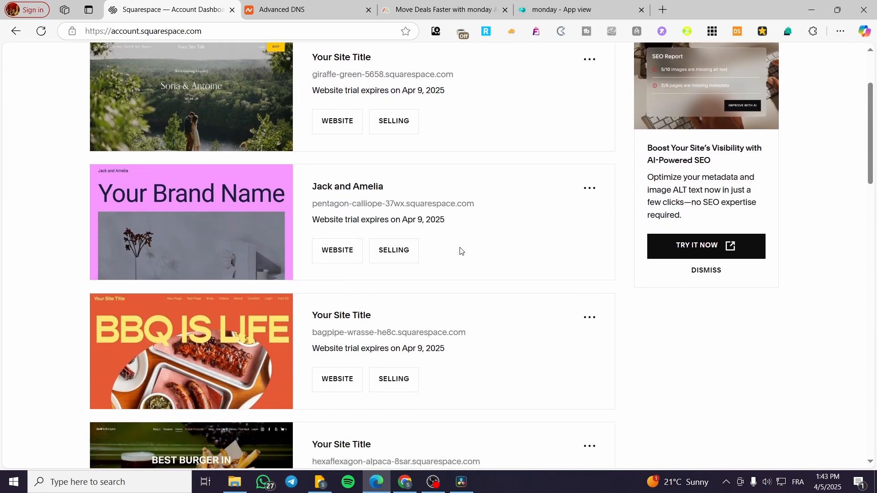
{"action": "scroll", "coordinate": [459, 251], "scroll_direction": "down", "scroll_amount": 2}
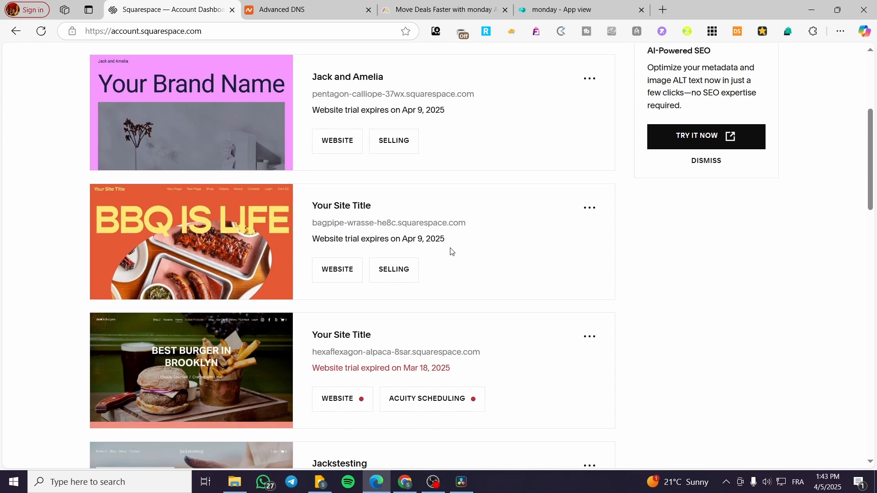
{"action": "scroll", "coordinate": [448, 251], "scroll_direction": "up", "scroll_amount": 4}
{"action": "scroll", "coordinate": [301, 297], "scroll_direction": "down", "scroll_amount": 1}
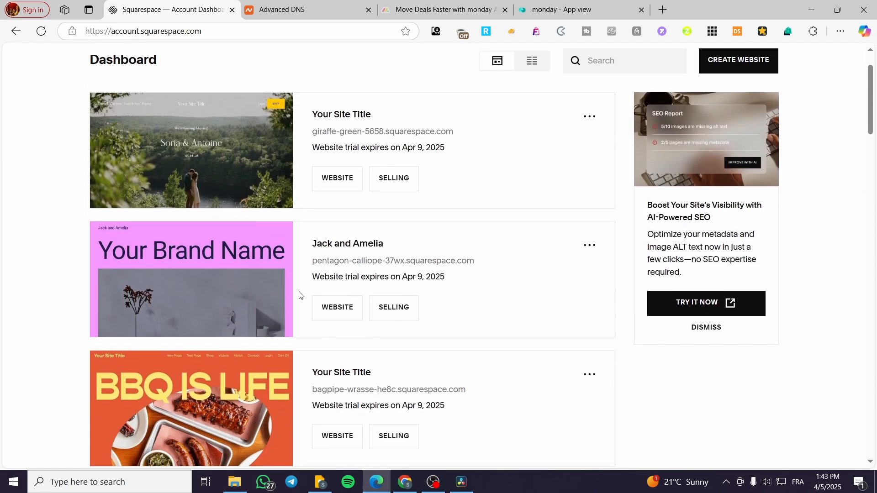
{"action": "scroll", "coordinate": [331, 376], "scroll_direction": "down", "scroll_amount": 1}
{"action": "left_click", "coordinate": [332, 375]}
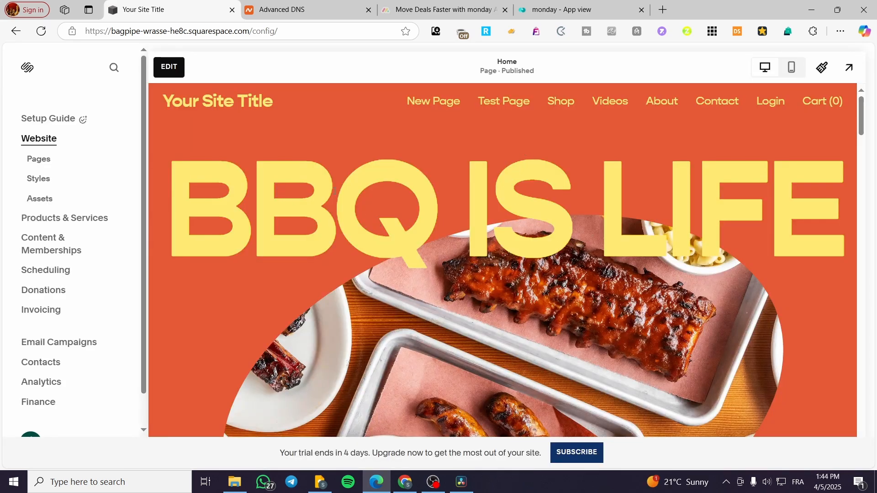
{"action": "scroll", "coordinate": [411, 189], "scroll_direction": "down", "scroll_amount": 4}
{"action": "scroll", "coordinate": [430, 192], "scroll_direction": "down", "scroll_amount": 1}
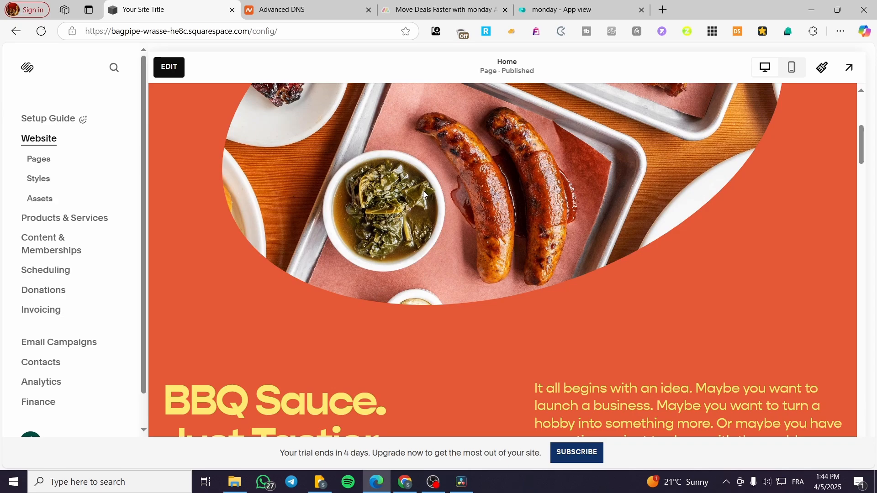
{"action": "scroll", "coordinate": [424, 194], "scroll_direction": "up", "scroll_amount": 5}
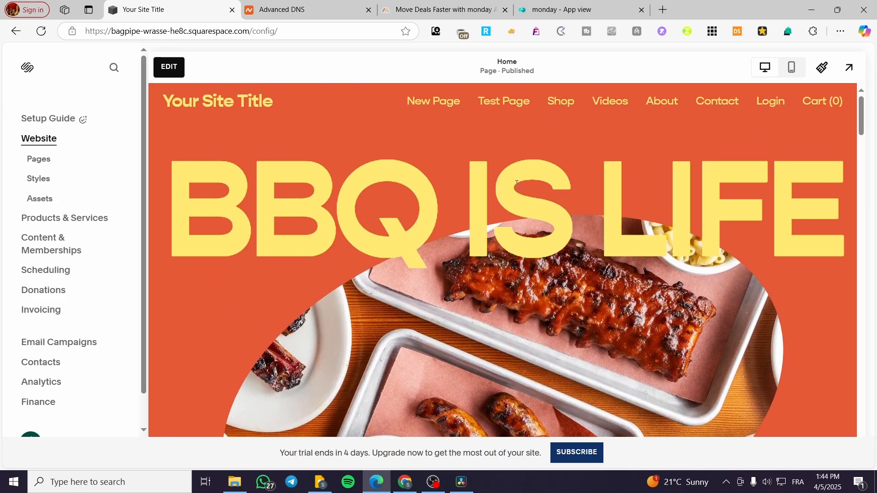
{"action": "scroll", "coordinate": [555, 192], "scroll_direction": "down", "scroll_amount": 4}
{"action": "scroll", "coordinate": [71, 251], "scroll_direction": "down", "scroll_amount": 1}
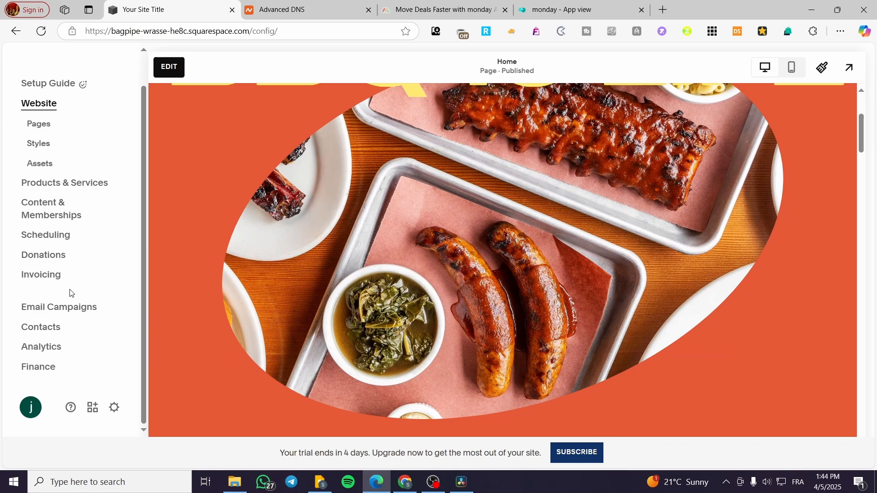
Open the site's domain settings and start adding a domain that is already owned.
{"action": "left_click", "coordinate": [116, 415]}
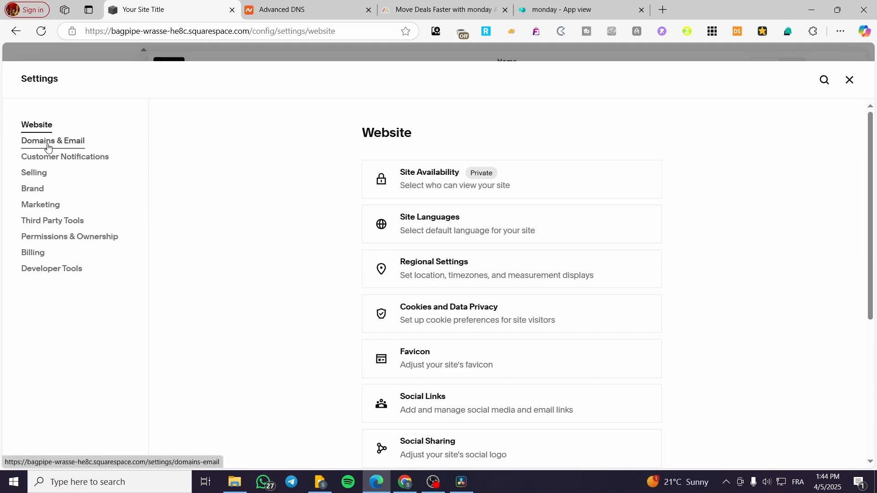
{"action": "left_click", "coordinate": [30, 147]}
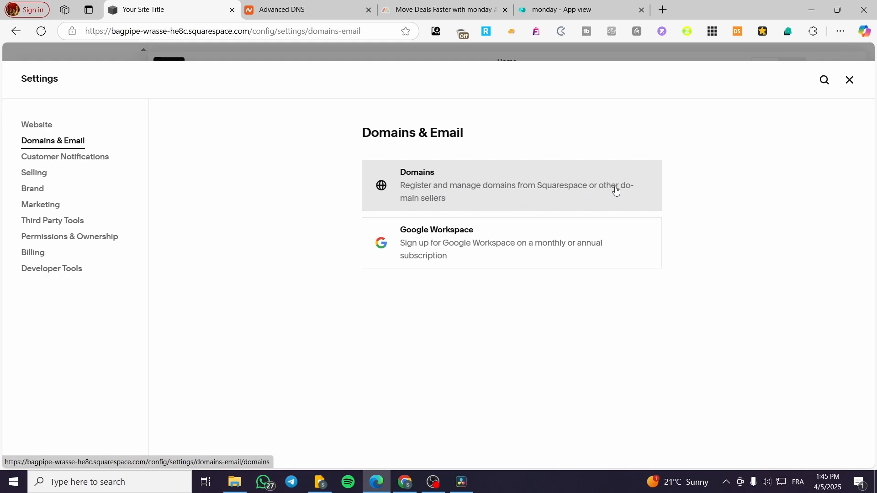
{"action": "left_click", "coordinate": [571, 185]}
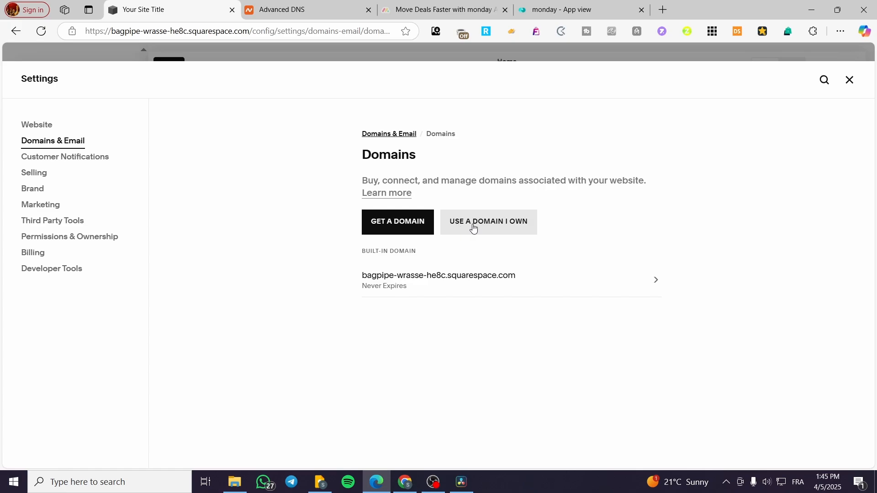
{"action": "left_click", "coordinate": [503, 223]}
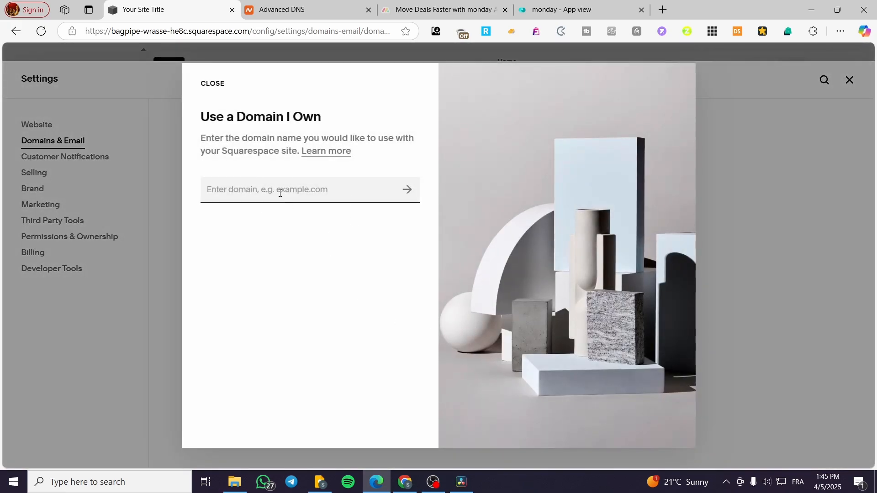
Copy the domain name jacksclothing.xyz from Namecheap and submit it as the owned domain in Squarespace.
{"action": "left_click", "coordinate": [293, 8]}
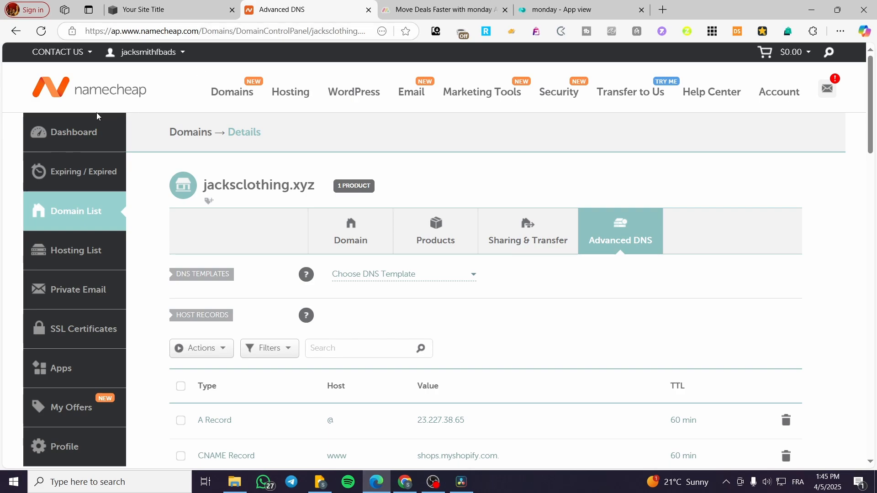
{"action": "mouse_move", "coordinate": [268, 93]}
{"action": "left_click_drag", "start_coordinate": [203, 185], "coordinate": [315, 186]}
{"action": "right_click", "coordinate": [280, 186]}
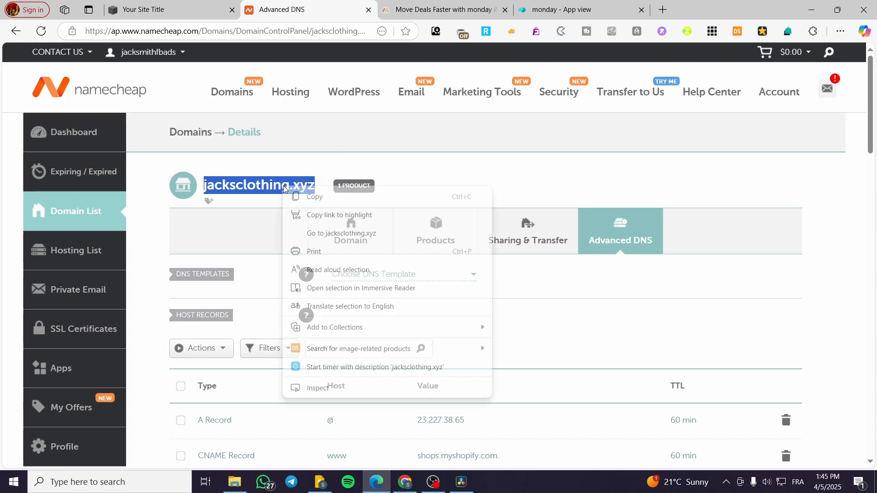
{"action": "left_click", "coordinate": [290, 196]}
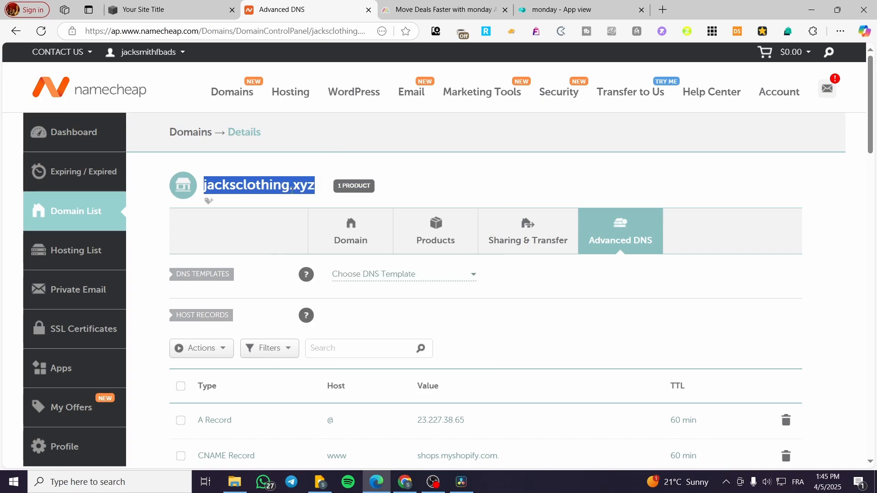
{"action": "left_click", "coordinate": [150, 8]}
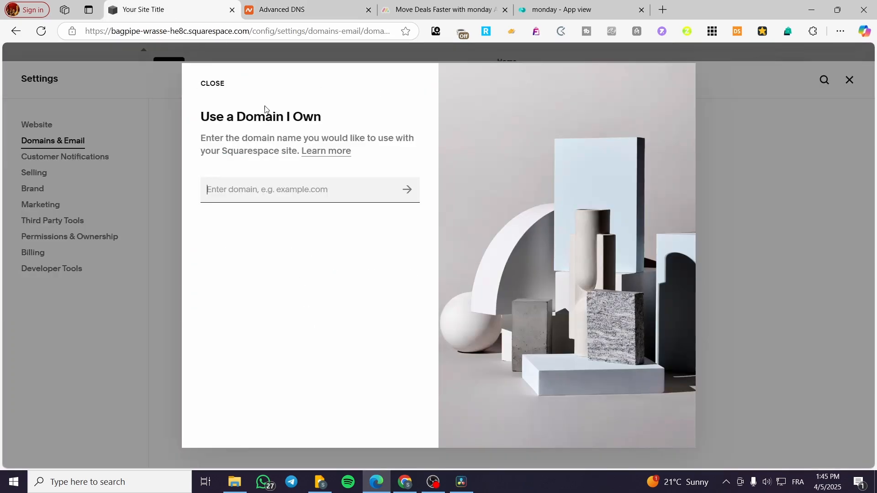
{"action": "left_click", "coordinate": [273, 196]}
{"action": "key", "text": "ctrl+v"}
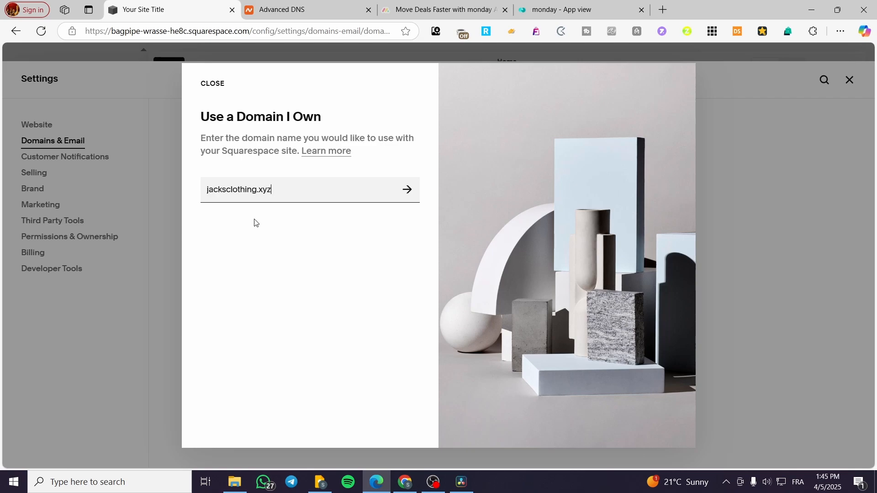
{"action": "left_click", "coordinate": [408, 191]}
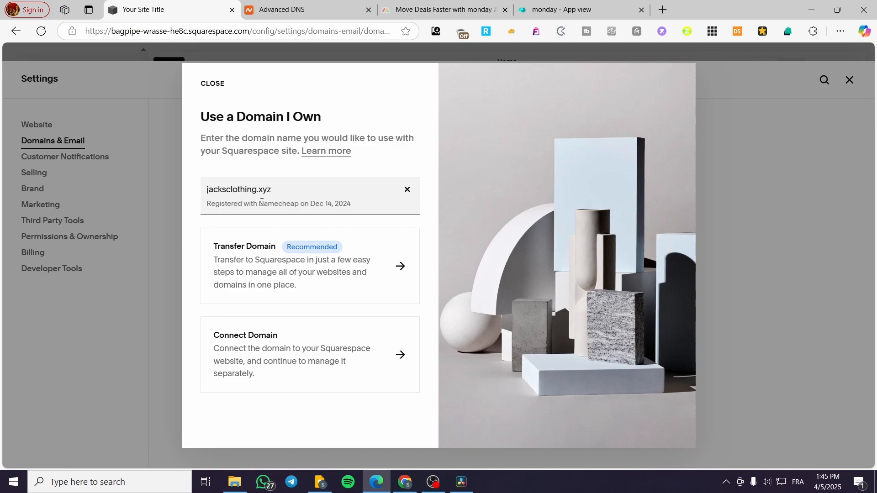
{"action": "left_click_drag", "start_coordinate": [260, 204], "coordinate": [358, 206]}
{"action": "left_click", "coordinate": [332, 206]}
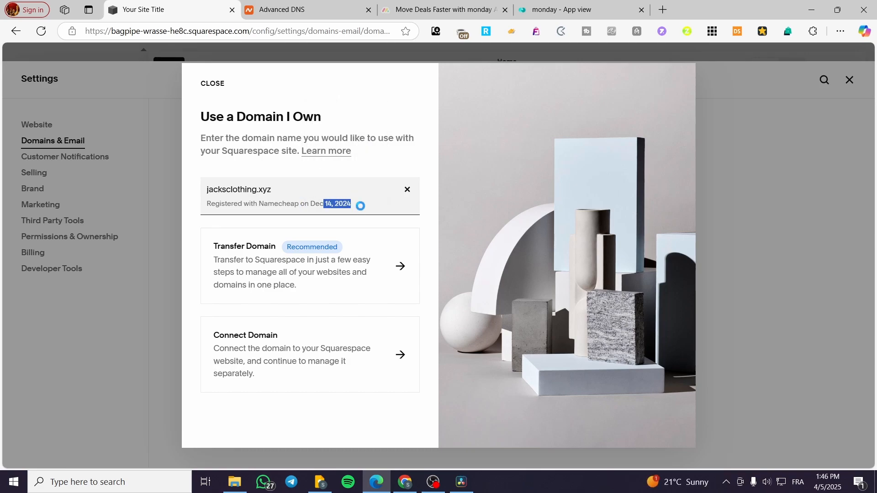
{"action": "left_click", "coordinate": [357, 206]}
{"action": "left_click", "coordinate": [292, 10]}
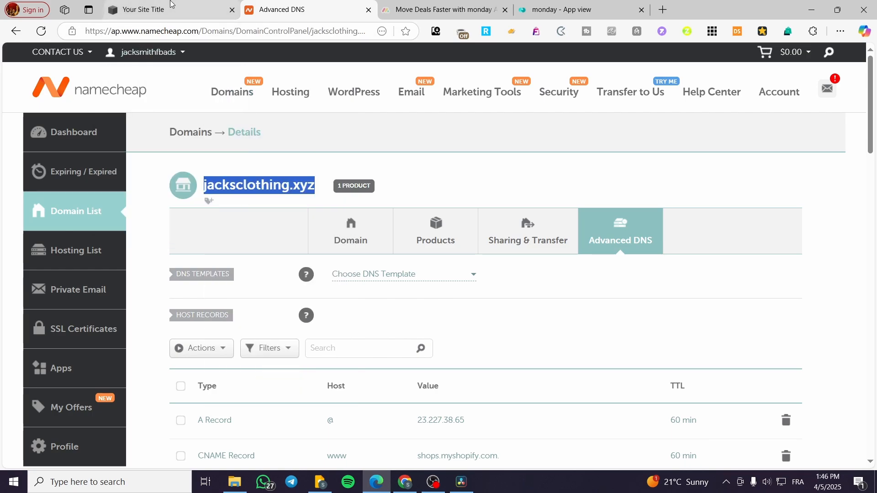
{"action": "left_click", "coordinate": [171, 4]}
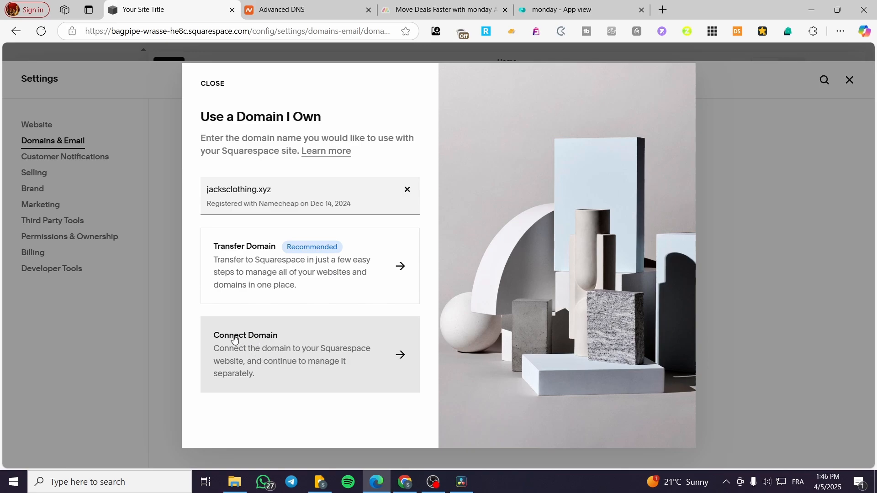
Connect the domain using DNS records with Namecheap as the provider, and continue to its DNS settings.
{"action": "left_click", "coordinate": [285, 348]}
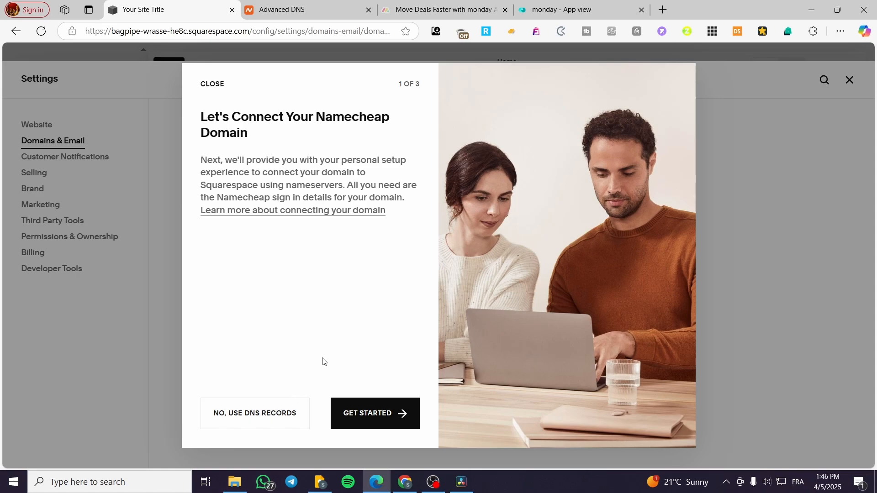
{"action": "left_click", "coordinate": [265, 422]}
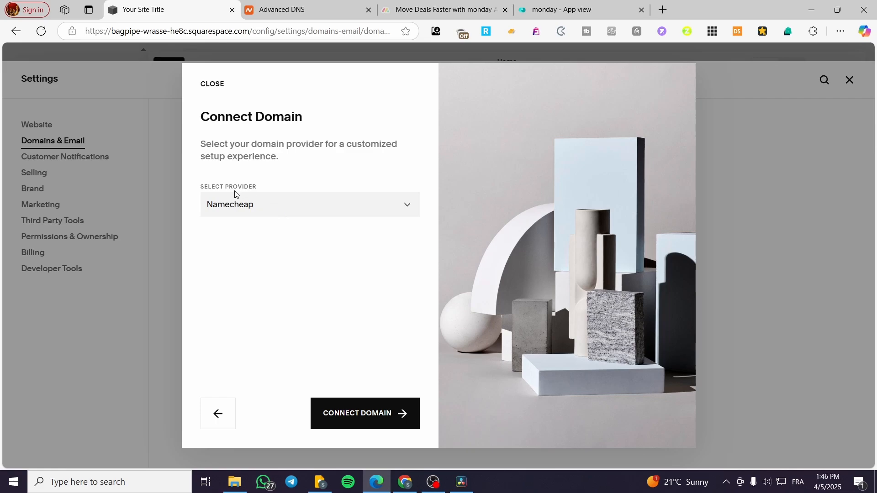
{"action": "left_click", "coordinate": [263, 210]}
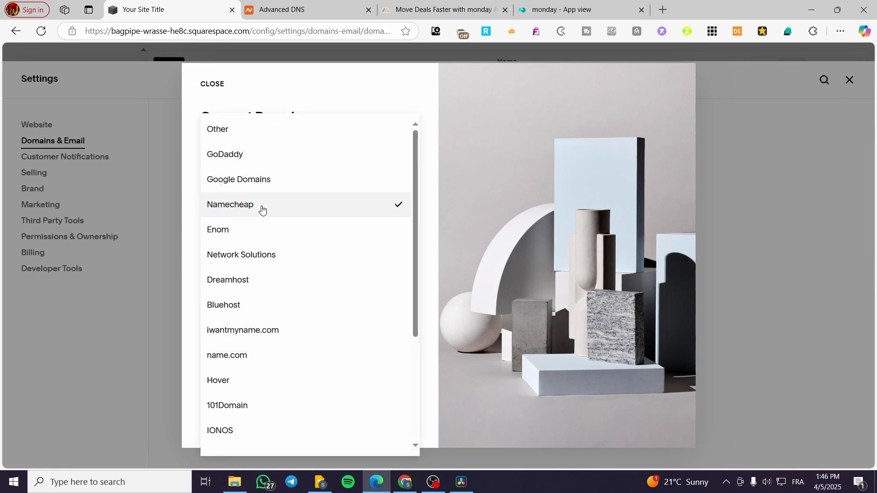
{"action": "left_click", "coordinate": [262, 211]}
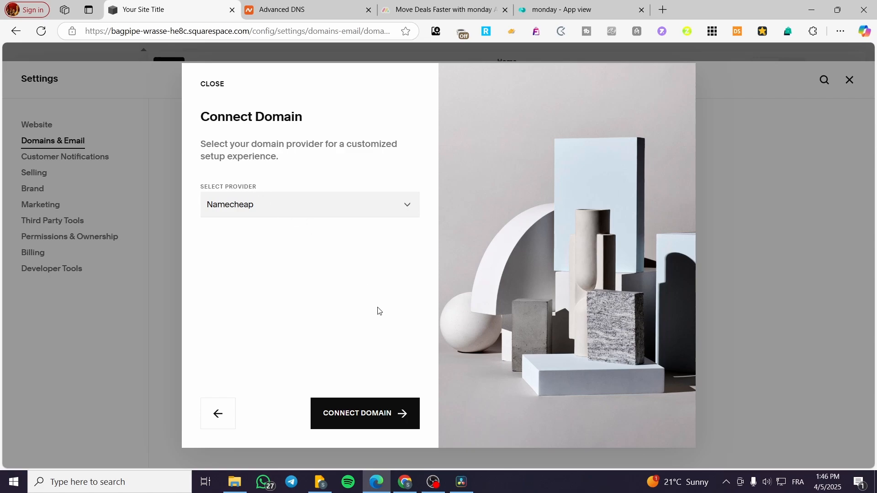
{"action": "left_click", "coordinate": [361, 422]}
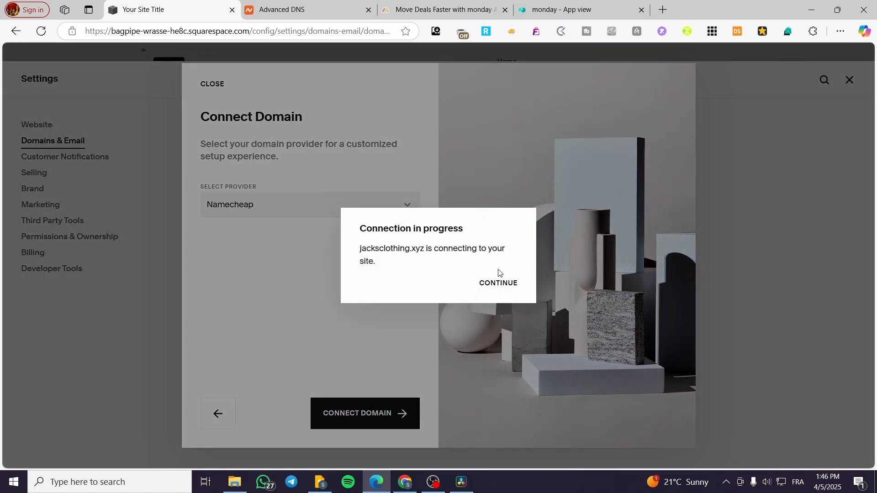
{"action": "left_click", "coordinate": [502, 286]}
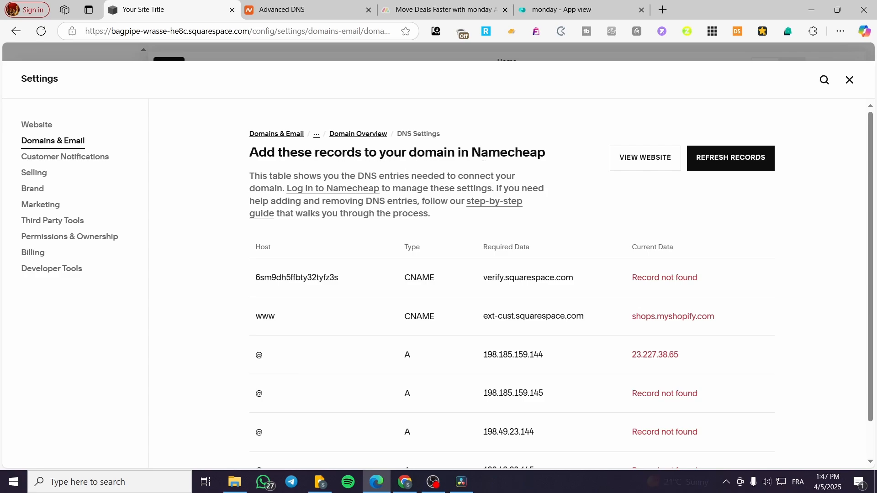
Review the table of CNAME and A records required to connect the domain.
{"action": "scroll", "coordinate": [484, 158], "scroll_direction": "down", "scroll_amount": 1}
{"action": "scroll", "coordinate": [664, 313], "scroll_direction": "up", "scroll_amount": 1}
{"action": "scroll", "coordinate": [421, 309], "scroll_direction": "down", "scroll_amount": 1}
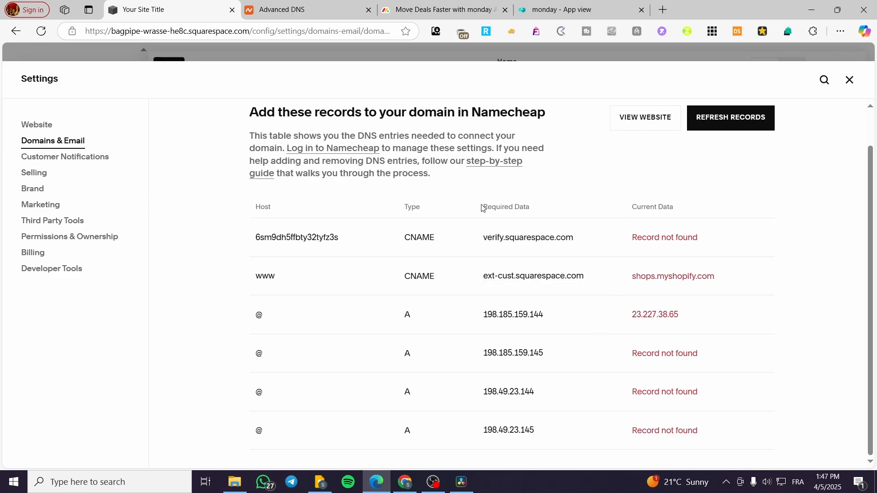
{"action": "left_click_drag", "start_coordinate": [482, 208], "coordinate": [540, 209]}
{"action": "left_click", "coordinate": [682, 209]}
{"action": "double_click", "coordinate": [331, 242]}
Switch to Namecheap's Advanced DNS page and delete the existing www CNAME record and the @ A record from the host records.
{"action": "left_click", "coordinate": [318, 4]}
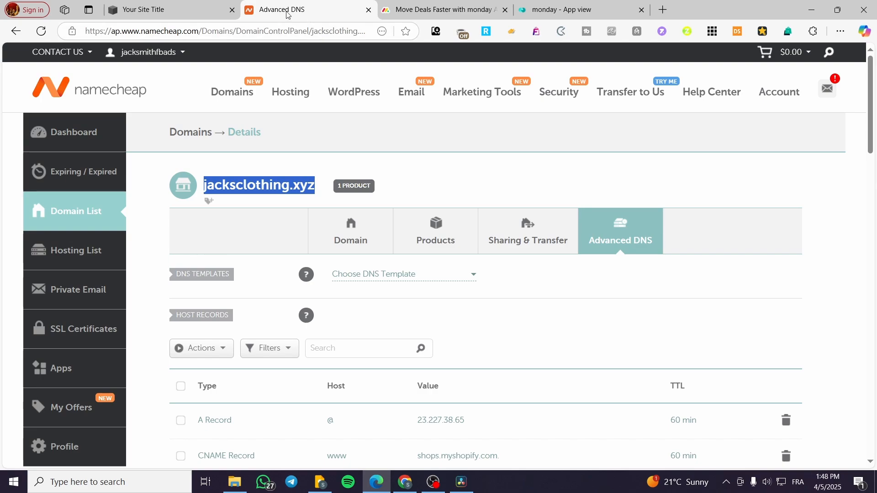
{"action": "left_click", "coordinate": [333, 157]}
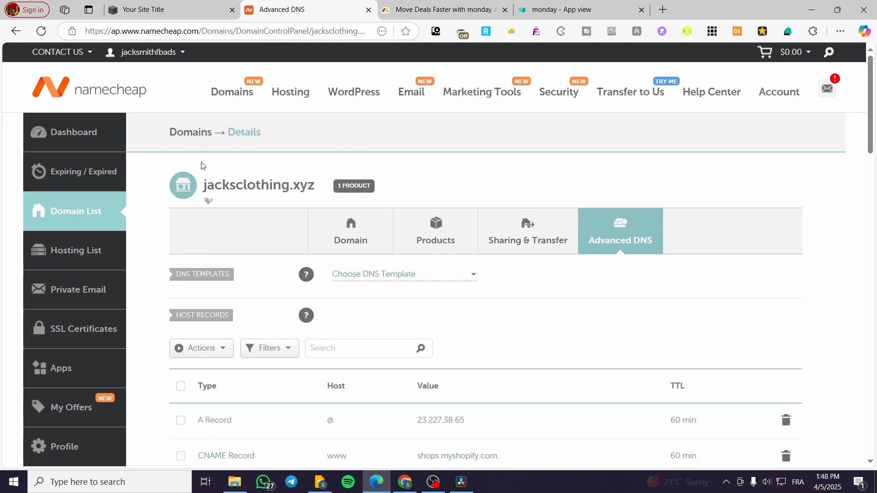
{"action": "scroll", "coordinate": [305, 270], "scroll_direction": "down", "scroll_amount": 3}
{"action": "scroll", "coordinate": [251, 198], "scroll_direction": "down", "scroll_amount": 3}
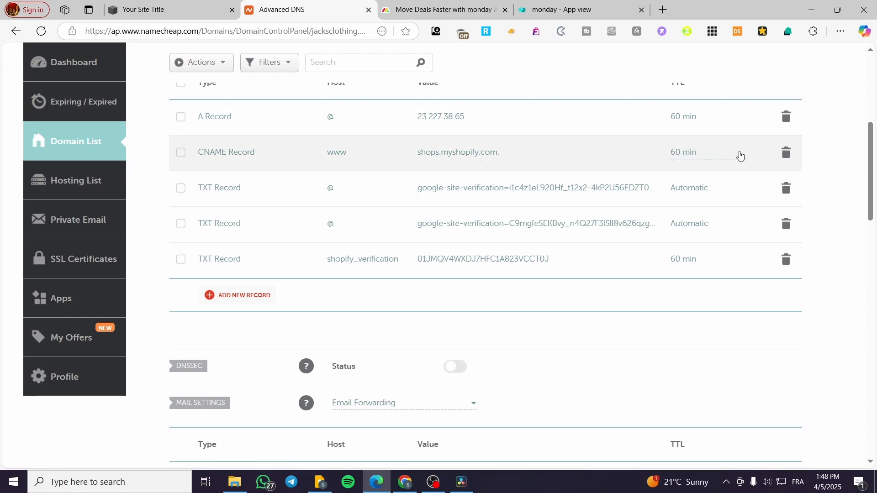
{"action": "left_click", "coordinate": [786, 151]}
{"action": "left_click", "coordinate": [734, 204]}
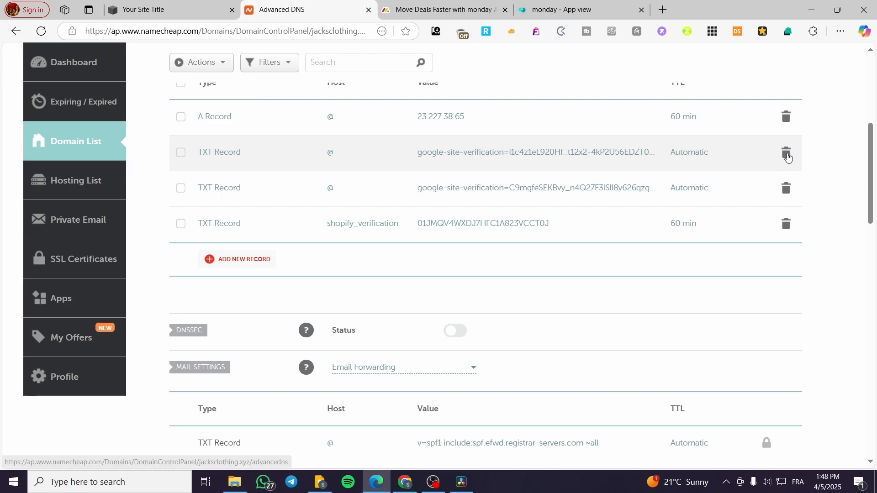
{"action": "left_click", "coordinate": [786, 118]}
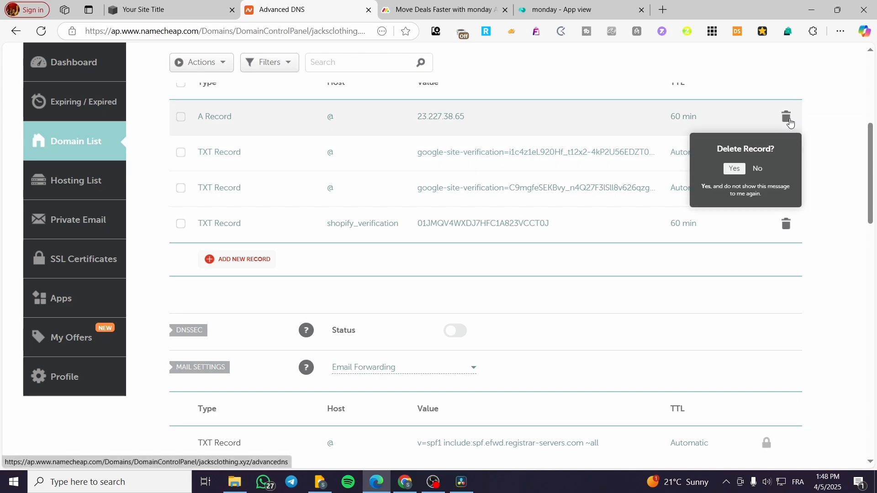
{"action": "left_click", "coordinate": [733, 168]}
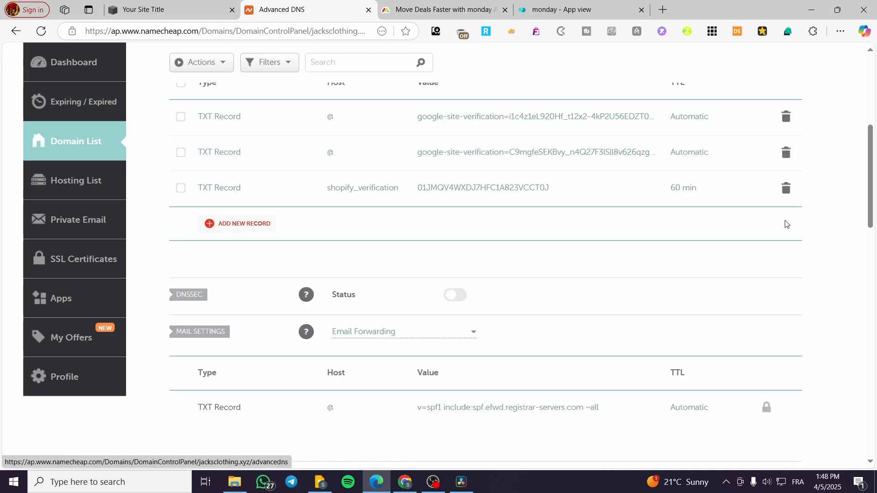
Delete the shopify_verification TXT record and both google-site-verification TXT records from the host records.
{"action": "left_click", "coordinate": [786, 188]}
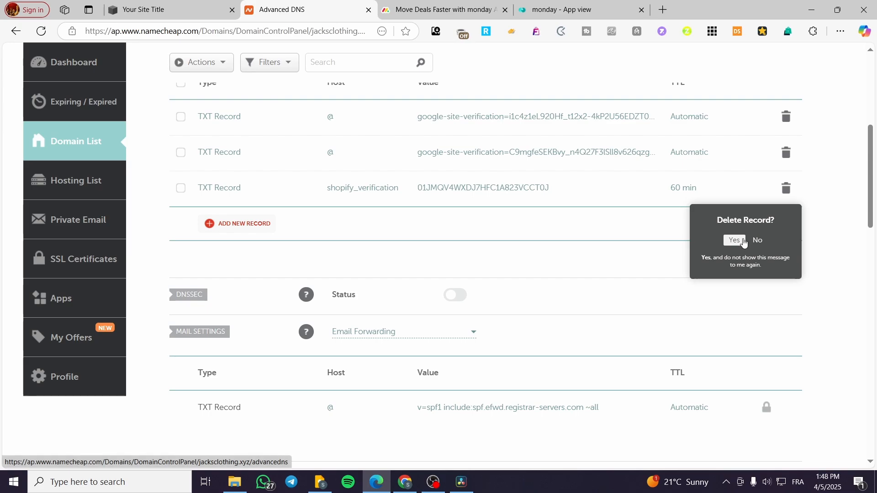
{"action": "left_click", "coordinate": [734, 240]}
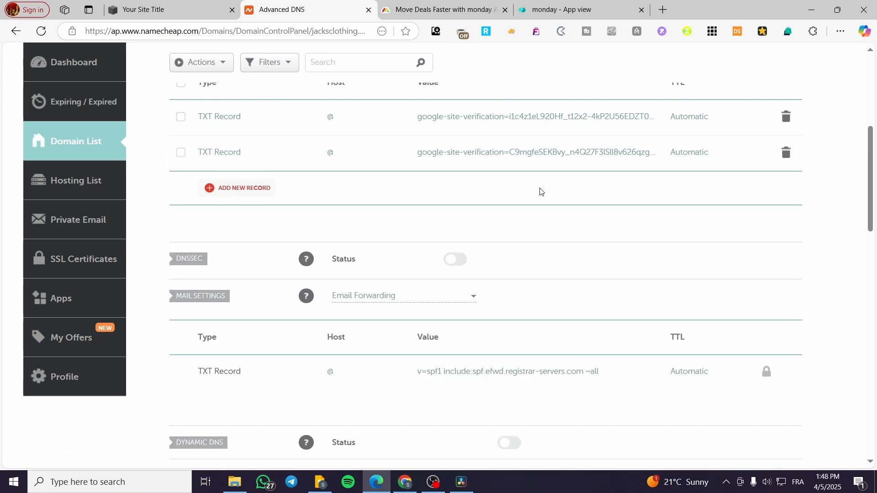
{"action": "left_click", "coordinate": [787, 154]}
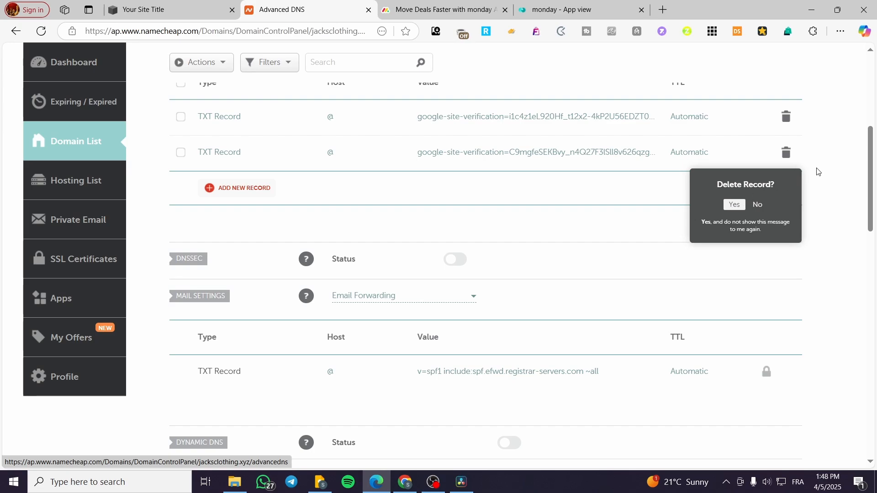
{"action": "left_click", "coordinate": [735, 205]}
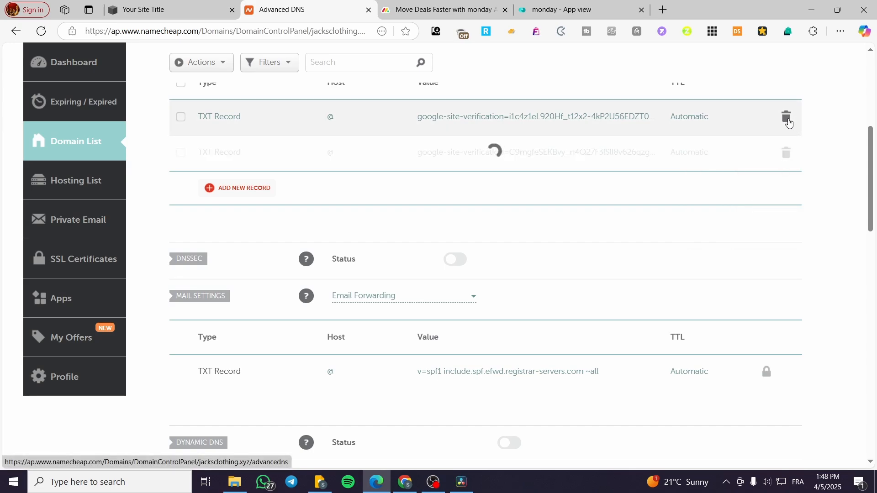
{"action": "left_click", "coordinate": [786, 117]}
{"action": "left_click", "coordinate": [735, 168]}
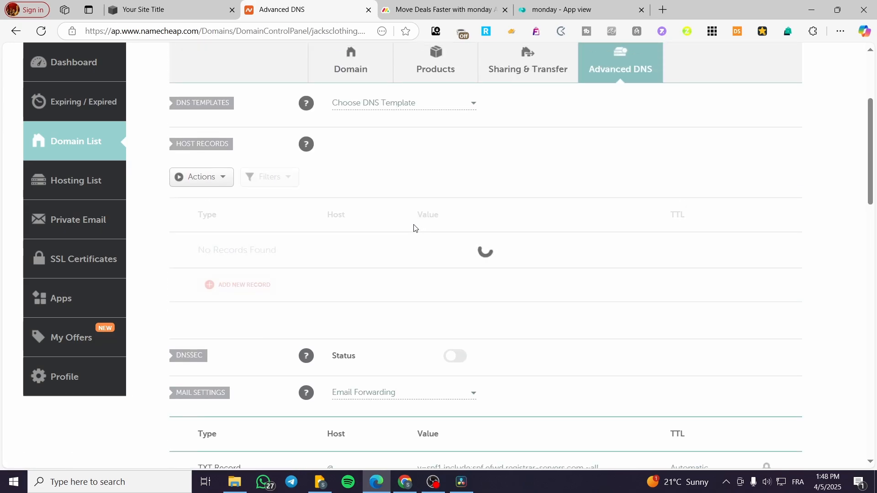
Add a new CNAME record in Namecheap, using the verification host copied from the first Squarespace record as its host.
{"action": "left_click", "coordinate": [251, 287]}
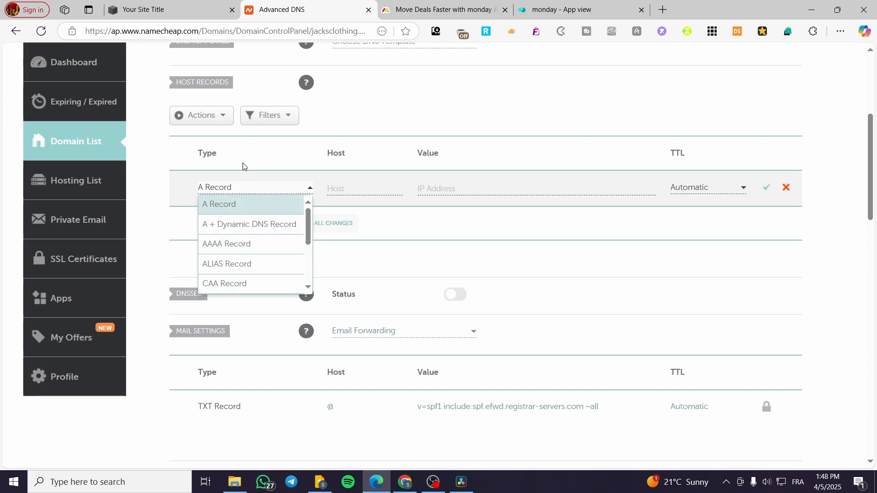
{"action": "left_click", "coordinate": [206, 5]}
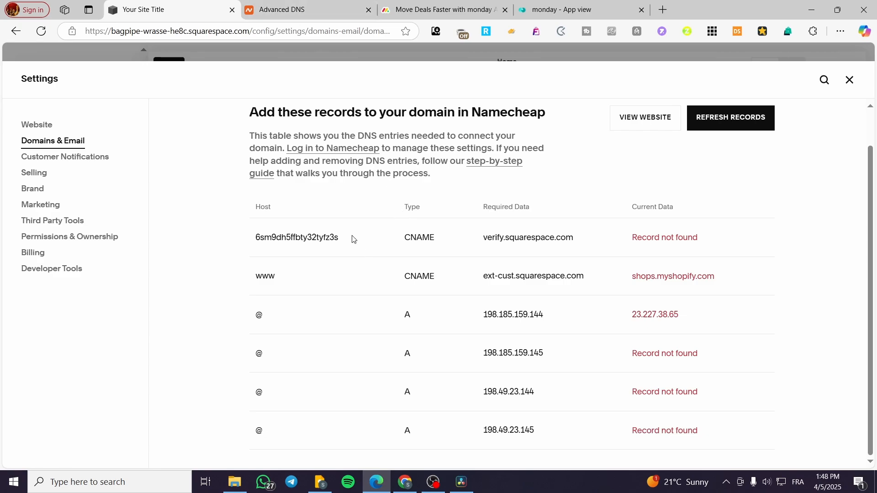
{"action": "left_click_drag", "start_coordinate": [339, 238], "coordinate": [320, 238]}
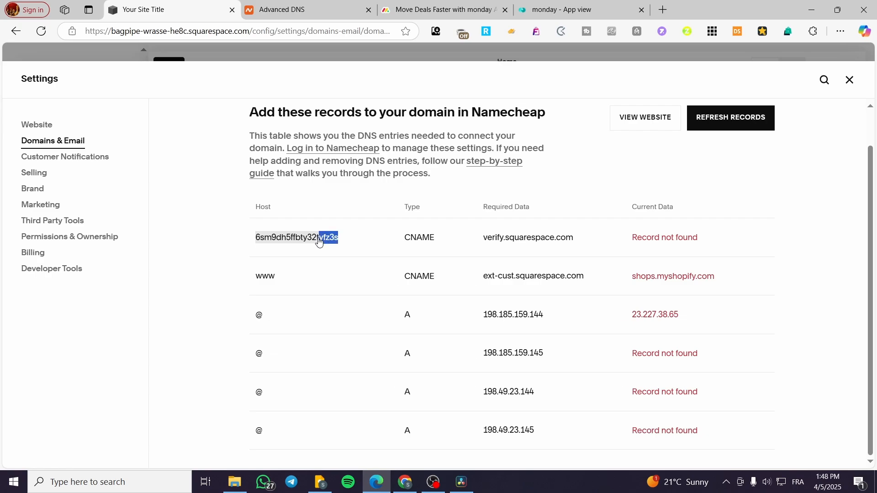
{"action": "left_click", "coordinate": [317, 240]}
{"action": "left_click", "coordinate": [317, 239]}
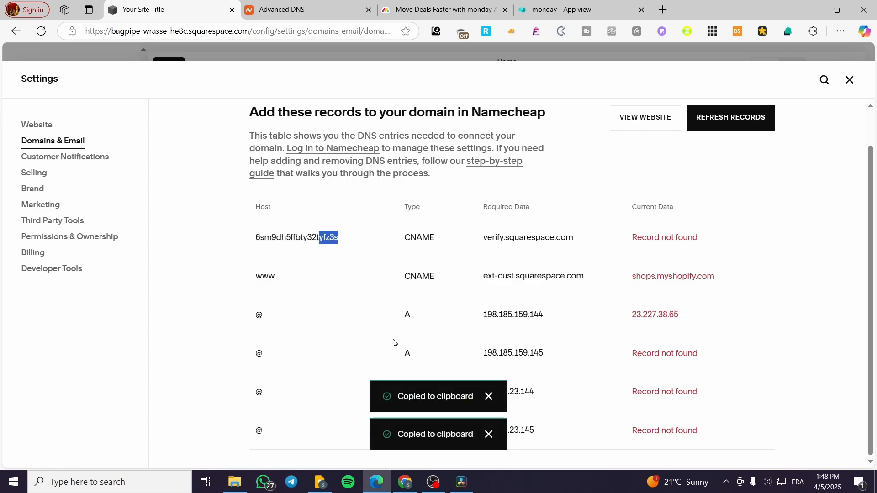
{"action": "left_click", "coordinate": [313, 4]}
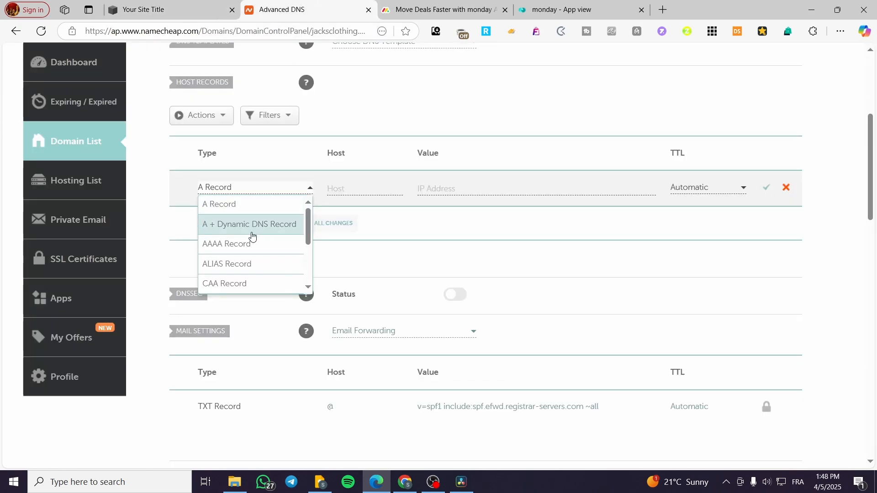
{"action": "scroll", "coordinate": [257, 263], "scroll_direction": "down", "scroll_amount": 1}
{"action": "scroll", "coordinate": [257, 262], "scroll_direction": "down", "scroll_amount": 3}
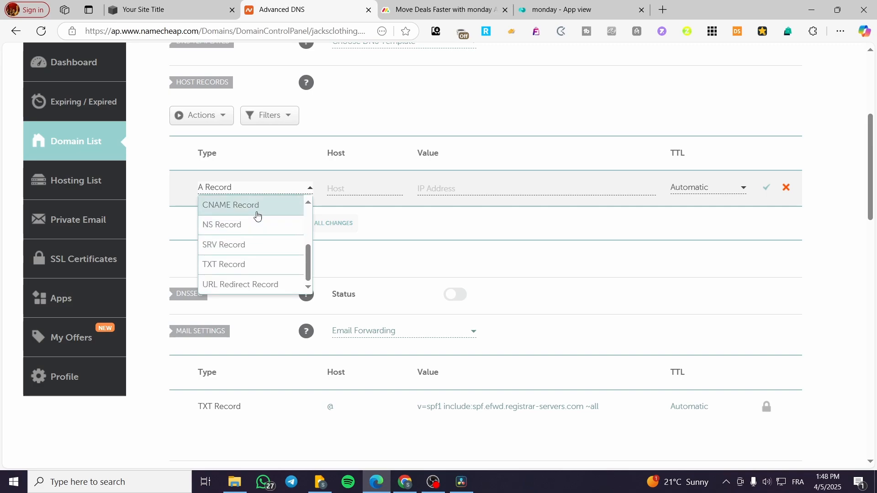
{"action": "left_click", "coordinate": [257, 211]}
{"action": "left_click", "coordinate": [350, 187]}
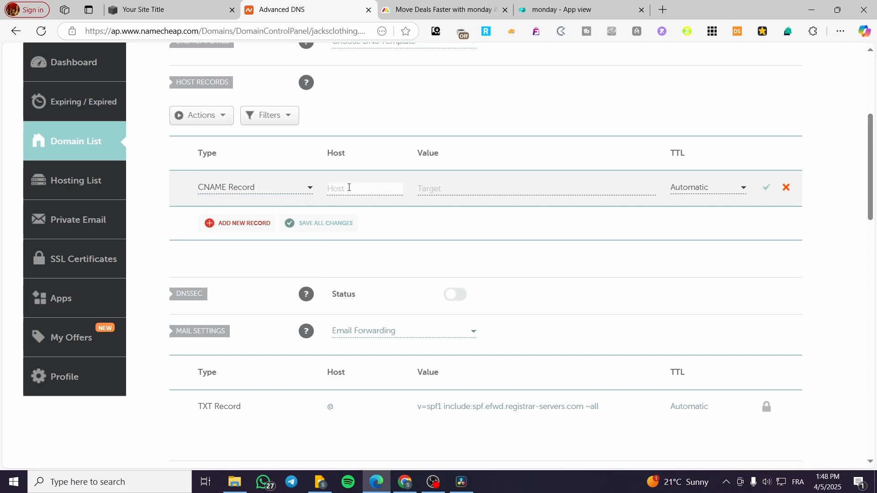
{"action": "key", "text": "ctrl+v"}
Copy verify.squarespace.com from Squarespace into the verification CNAME record's value and keep its TTL at Automatic.
{"action": "left_click", "coordinate": [452, 189]}
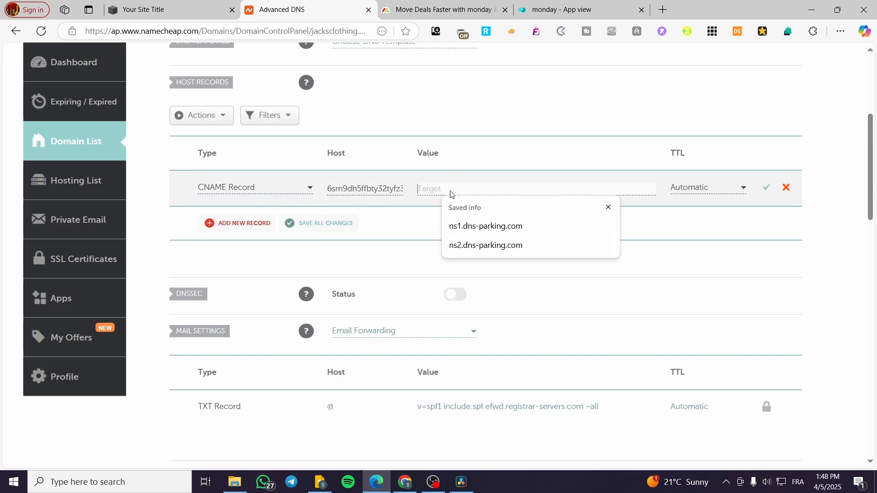
{"action": "left_click", "coordinate": [203, 5]}
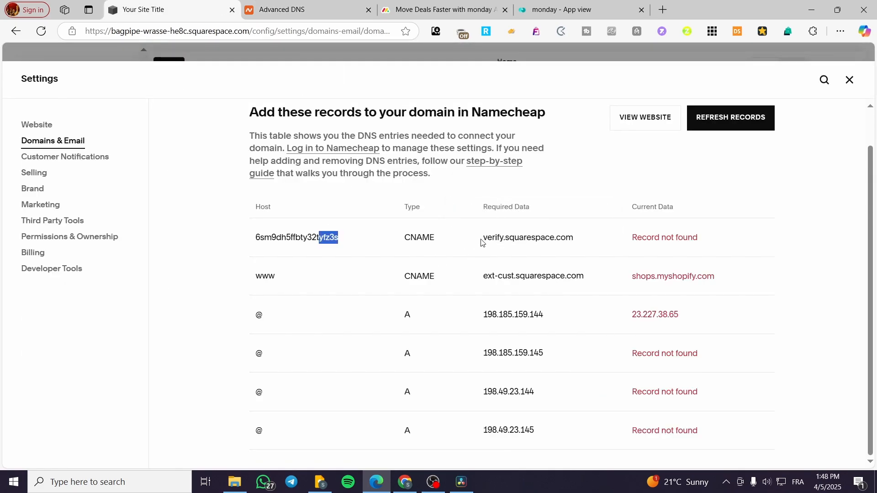
{"action": "left_click", "coordinate": [510, 240]}
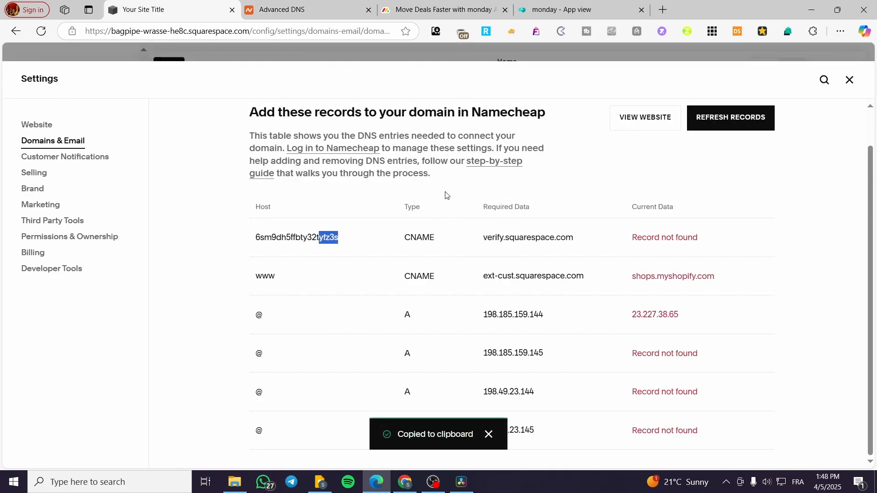
{"action": "left_click", "coordinate": [313, 9]}
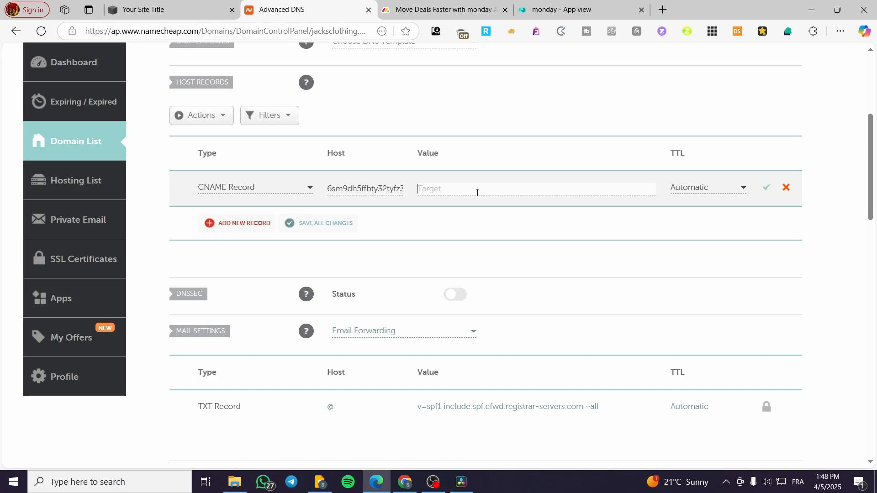
{"action": "key", "text": "ctrl+v"}
{"action": "key", "text": "ctrl+shift+Tab"}
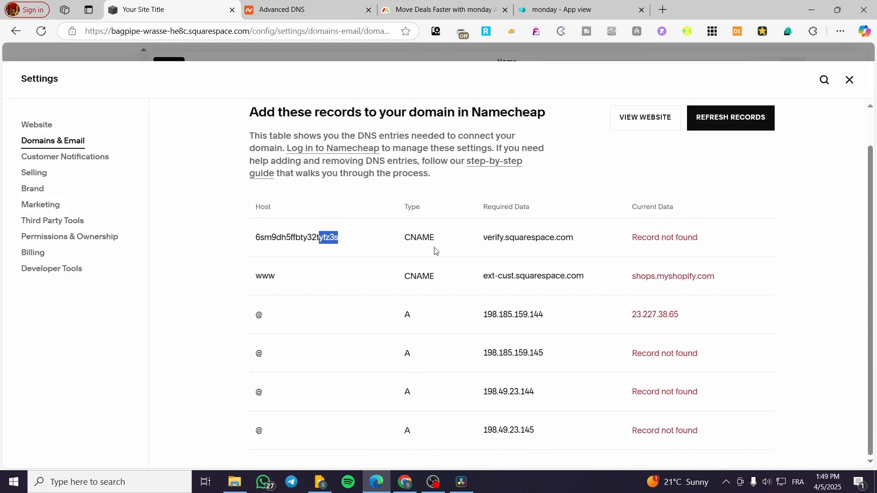
{"action": "scroll", "coordinate": [470, 249], "scroll_direction": "up", "scroll_amount": 1}
{"action": "left_click", "coordinate": [301, 5]}
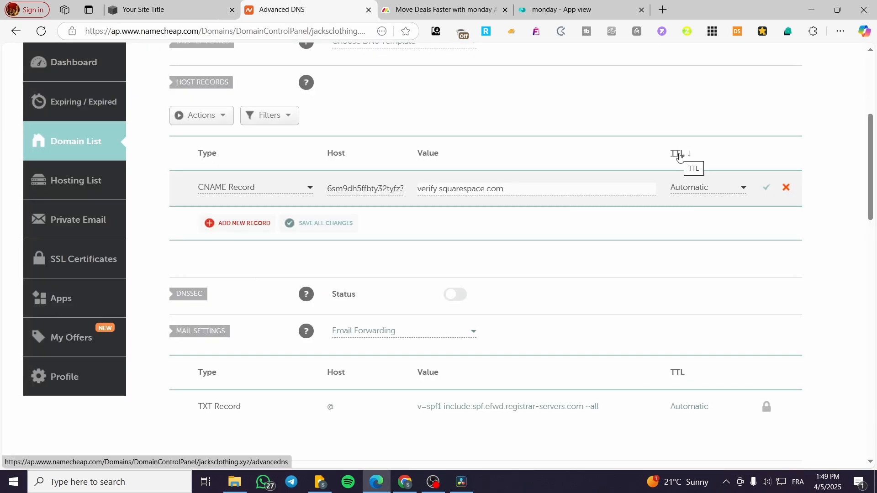
{"action": "left_click", "coordinate": [738, 190]}
{"action": "left_click", "coordinate": [750, 194]}
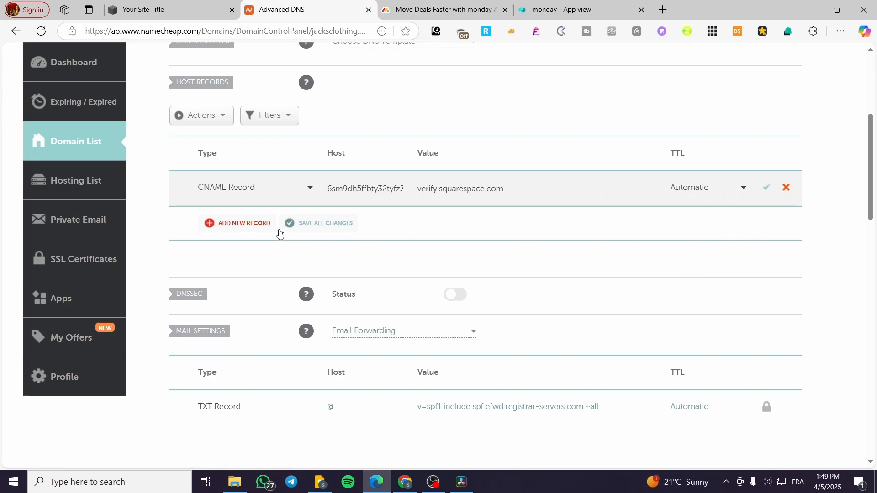
Add a second CNAME record in Namecheap with the host www copied from the Squarespace table.
{"action": "left_click", "coordinate": [247, 230]}
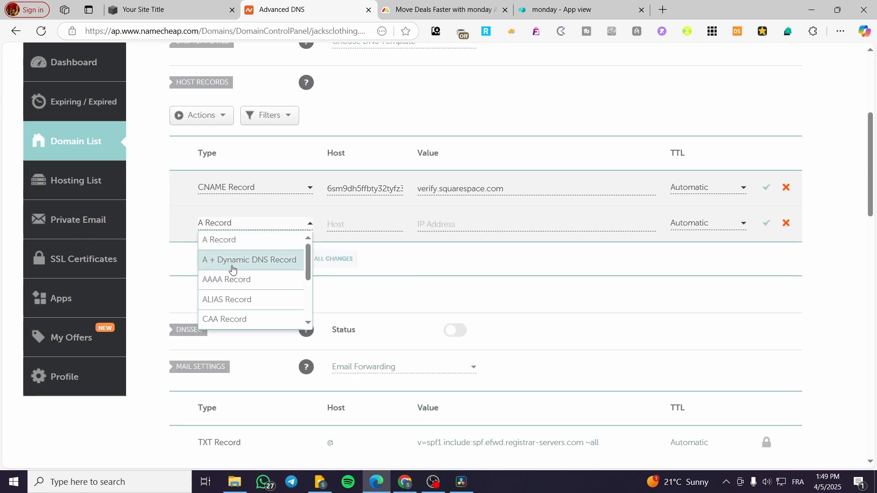
{"action": "scroll", "coordinate": [235, 272], "scroll_direction": "down", "scroll_amount": 2}
{"action": "left_click", "coordinate": [242, 284]}
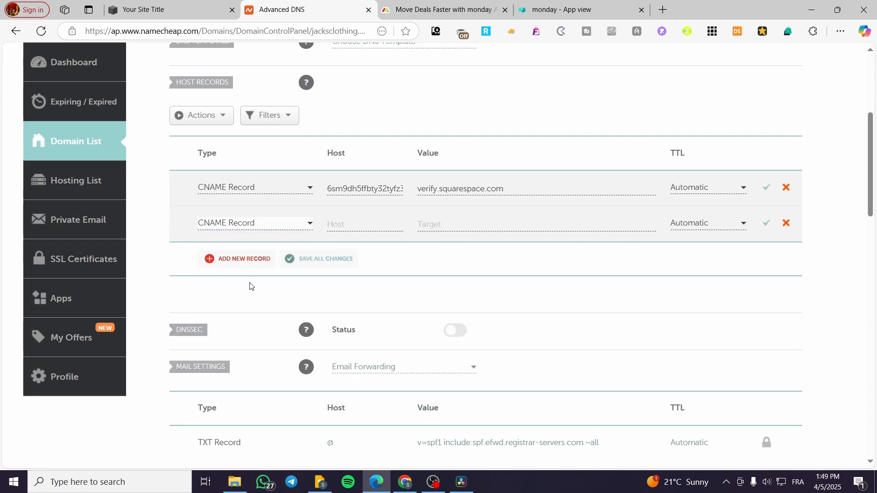
{"action": "left_click", "coordinate": [205, 4]}
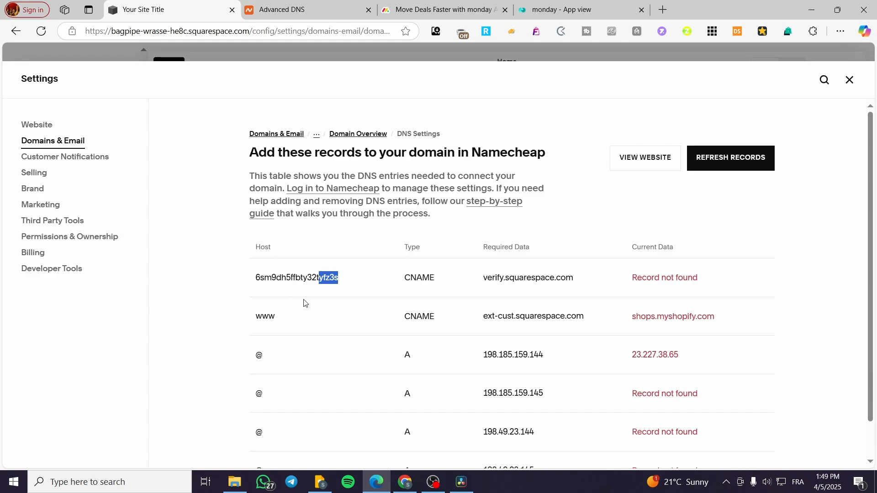
{"action": "double_click", "coordinate": [263, 319]}
{"action": "key", "text": "ctrl+c"}
{"action": "left_click", "coordinate": [292, 9]}
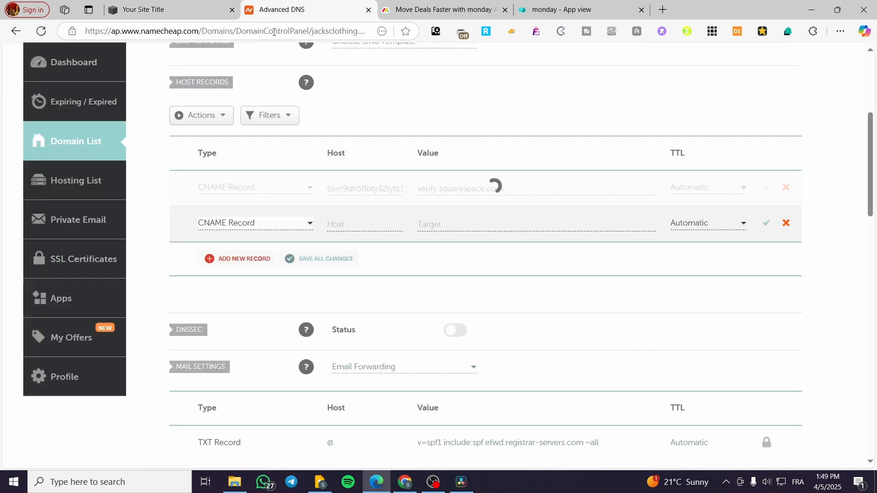
{"action": "left_click", "coordinate": [361, 225]}
{"action": "key", "text": "ctrl+v"}
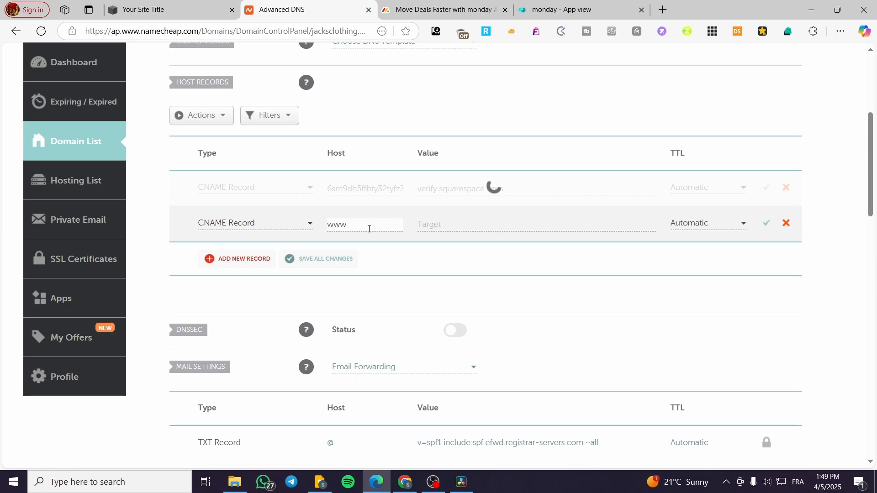
Copy ext-cust.squarespace.com from Squarespace into the www CNAME record's value and save the record.
{"action": "left_click", "coordinate": [440, 228]}
{"action": "left_click", "coordinate": [169, 10]}
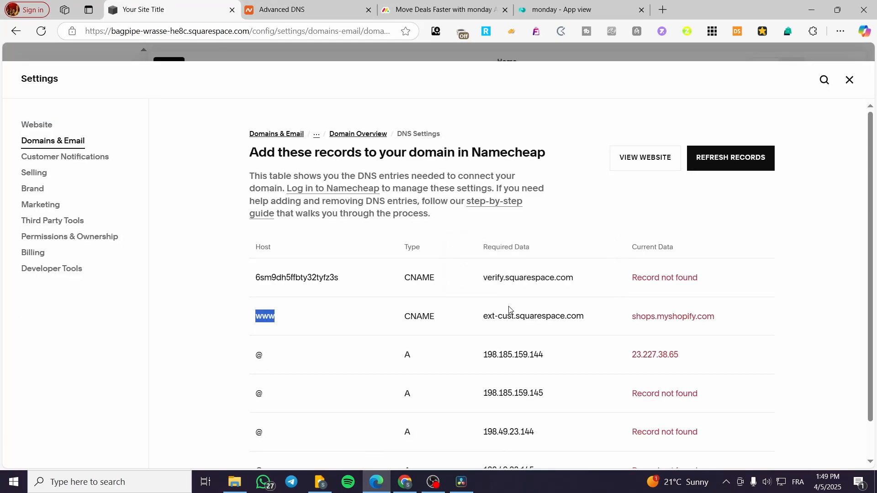
{"action": "left_click", "coordinate": [527, 322]}
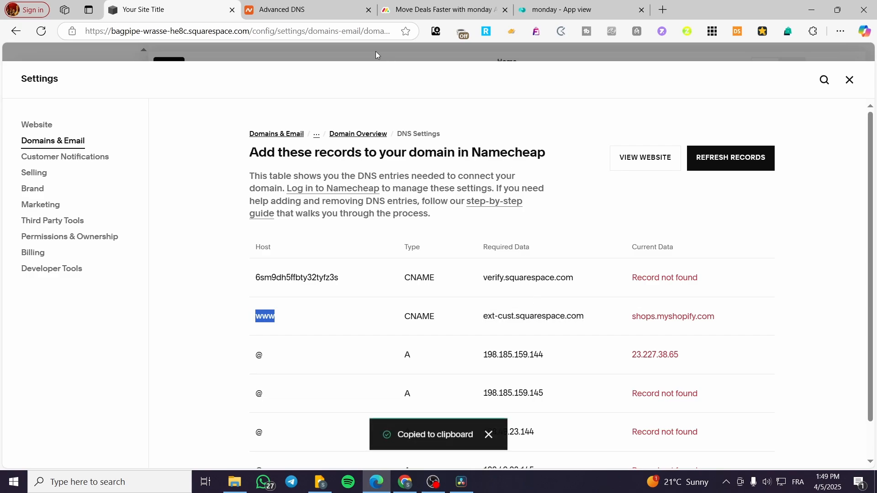
{"action": "left_click", "coordinate": [283, 10]}
{"action": "left_click", "coordinate": [455, 223]}
{"action": "key", "text": "ctrl+v"}
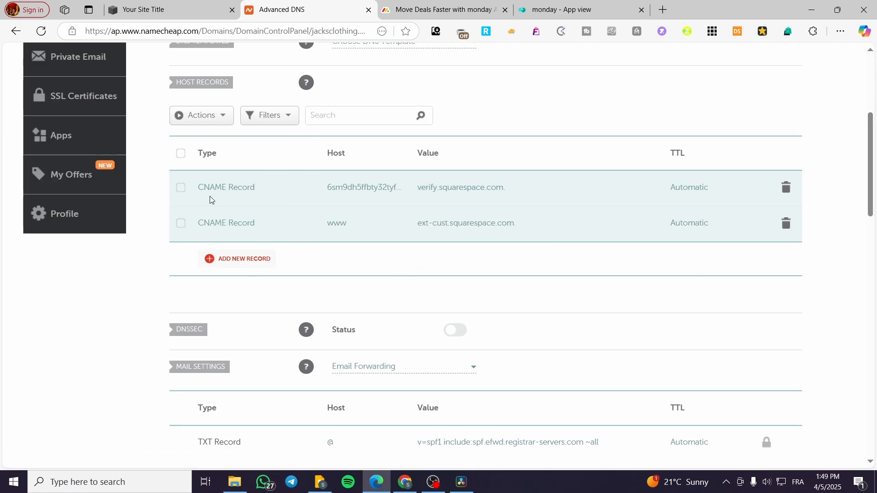
Add a new A record in Namecheap with the host @, matching the first A entry in the Squarespace table.
{"action": "left_click", "coordinate": [151, 10]}
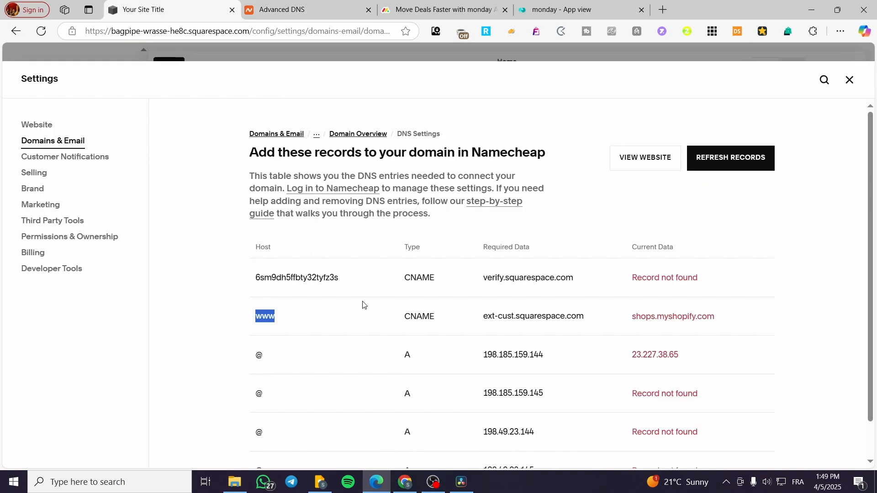
{"action": "scroll", "coordinate": [319, 301], "scroll_direction": "down", "scroll_amount": 1}
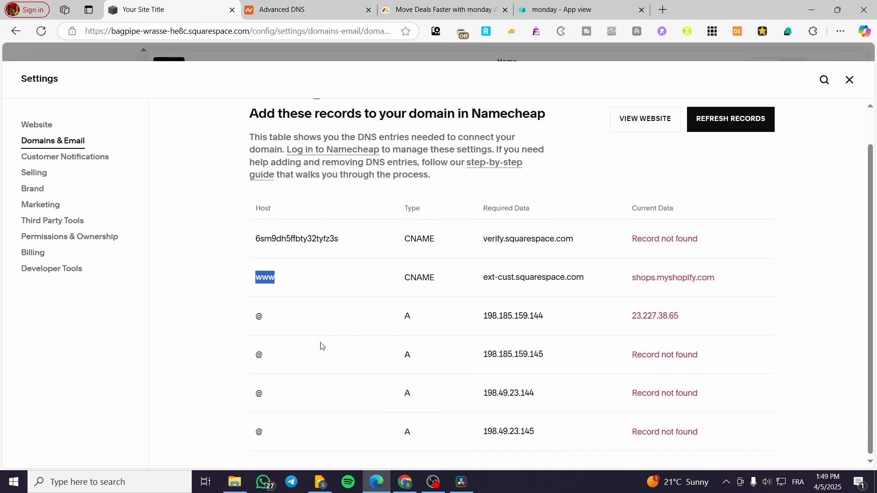
{"action": "scroll", "coordinate": [259, 349], "scroll_direction": "up", "scroll_amount": 1}
{"action": "scroll", "coordinate": [290, 327], "scroll_direction": "down", "scroll_amount": 1}
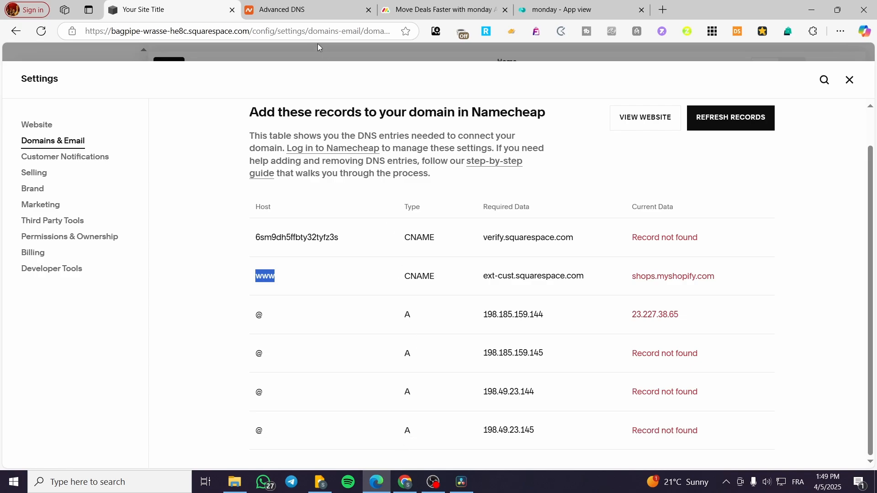
{"action": "left_click", "coordinate": [305, 6]}
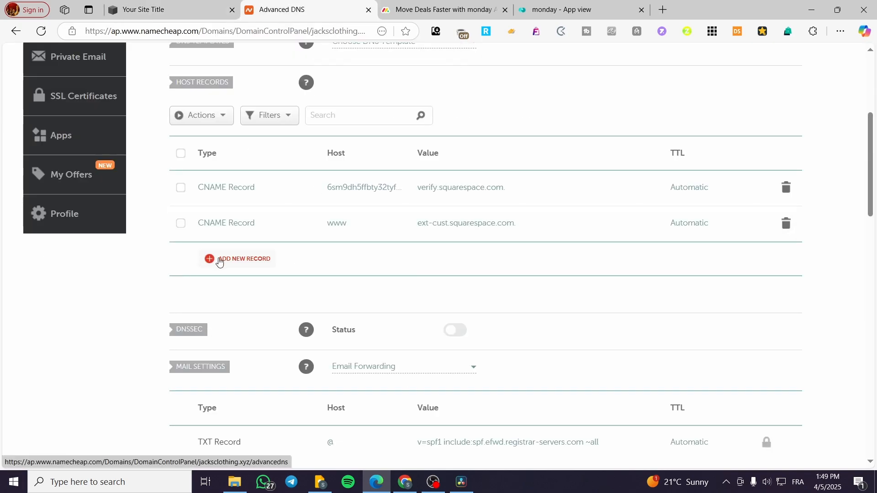
{"action": "left_click", "coordinate": [219, 259]}
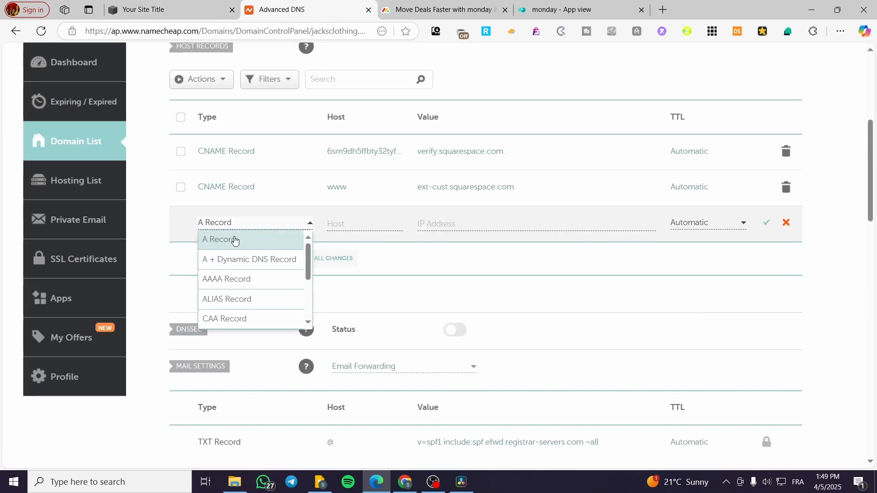
{"action": "left_click", "coordinate": [234, 241]}
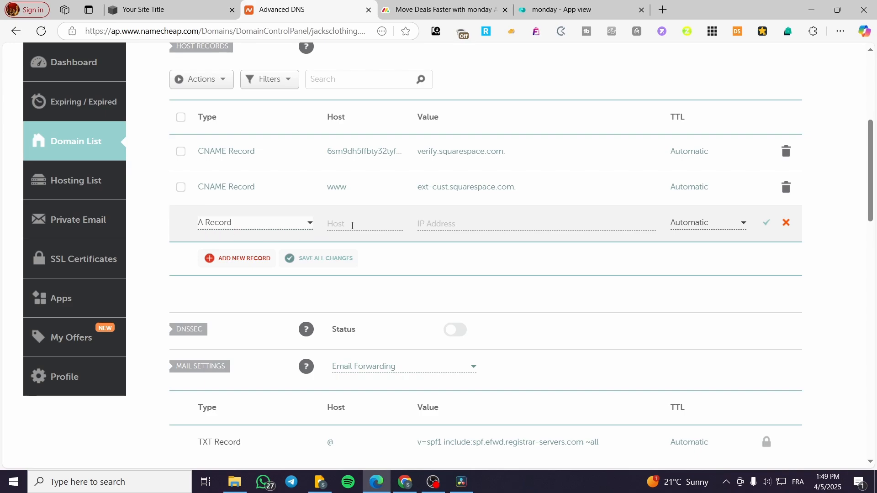
{"action": "left_click", "coordinate": [357, 228]}
{"action": "left_click", "coordinate": [188, 8]}
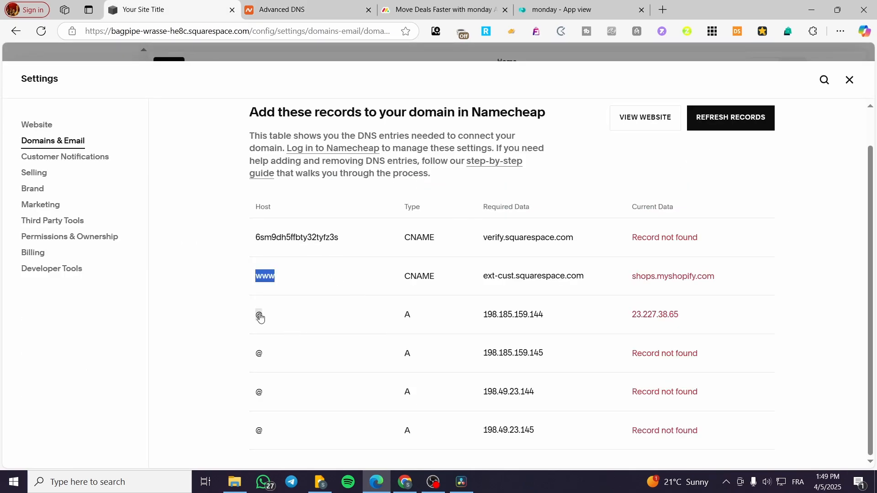
{"action": "left_click", "coordinate": [283, 4]}
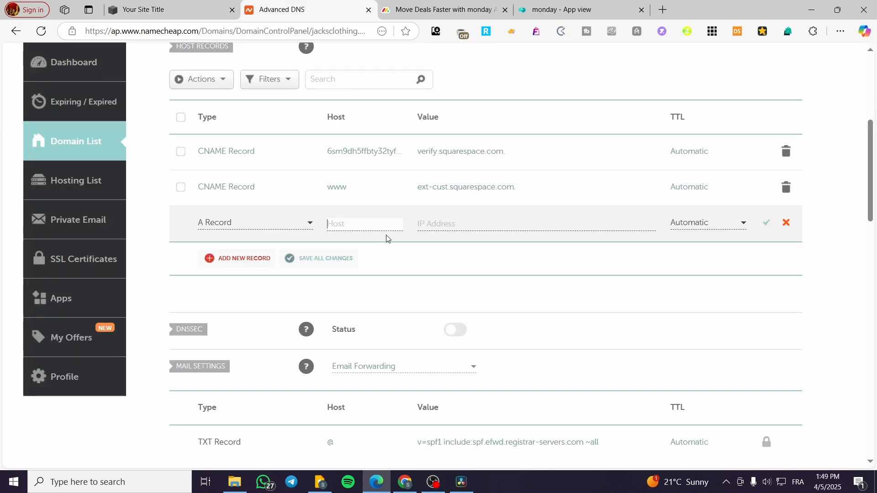
{"action": "type", "text": "@"}
Copy 198.185.159.144 from Squarespace into the A record's IP address in Namecheap and save the record.
{"action": "left_click", "coordinate": [204, 6]}
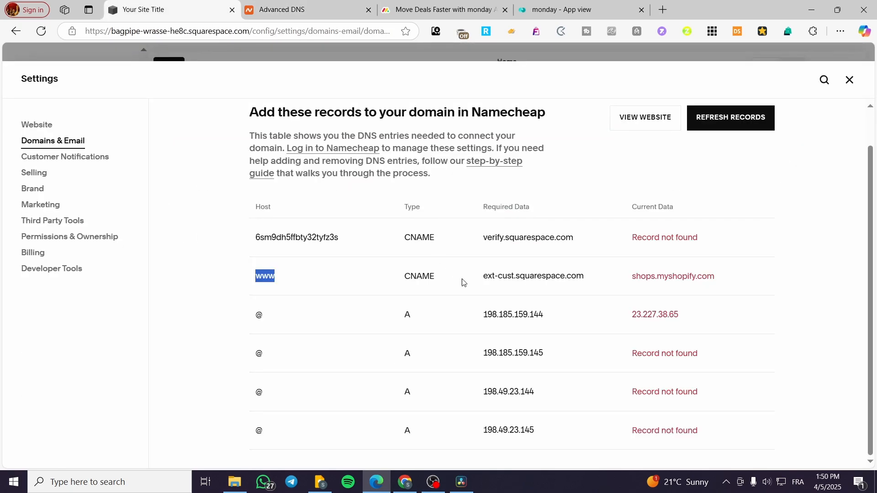
{"action": "left_click", "coordinate": [510, 315]}
{"action": "left_click", "coordinate": [307, 6]}
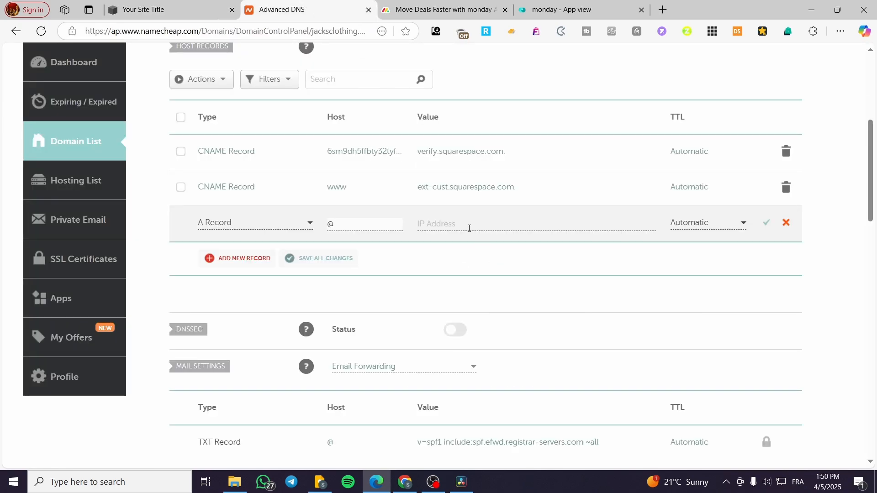
{"action": "left_click", "coordinate": [469, 228]}
{"action": "key", "text": "ctrl+v"}
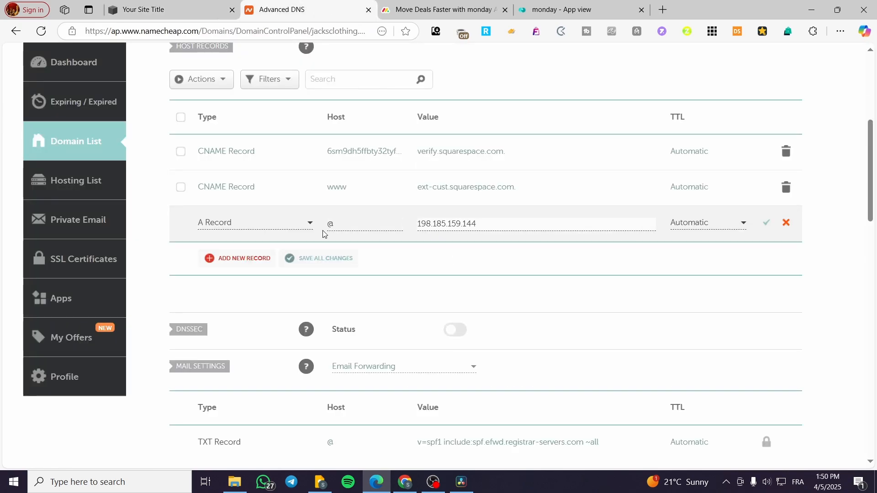
{"action": "left_click", "coordinate": [768, 225]}
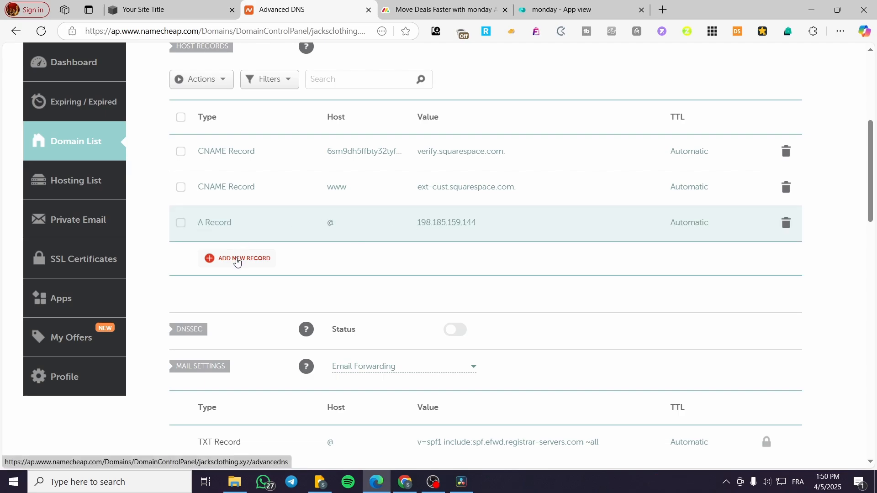
Add three more A records in Namecheap, each with the host @.
{"action": "left_click", "coordinate": [237, 258]}
{"action": "left_click", "coordinate": [263, 225]}
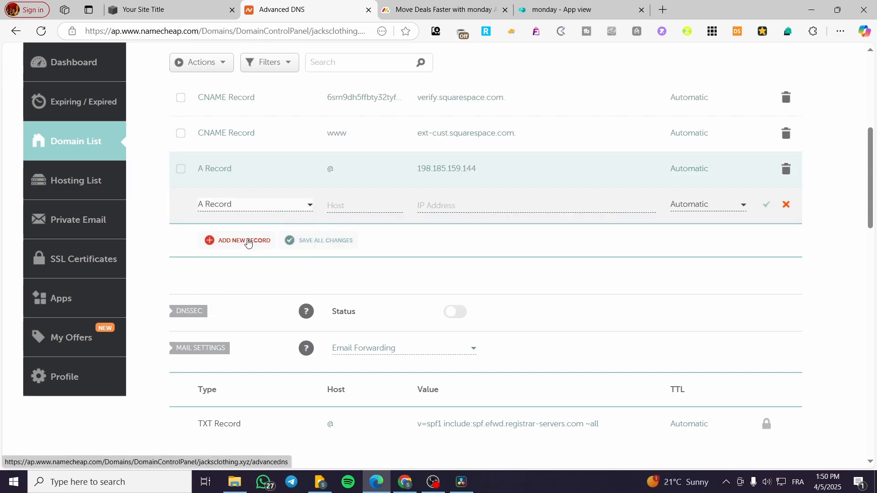
{"action": "left_click", "coordinate": [340, 206]}
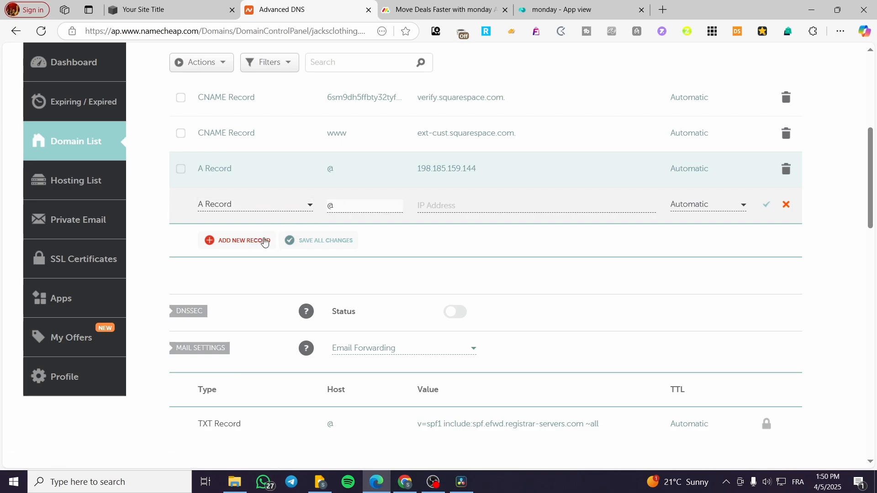
{"action": "left_click", "coordinate": [427, 204]}
{"action": "left_click", "coordinate": [276, 249]}
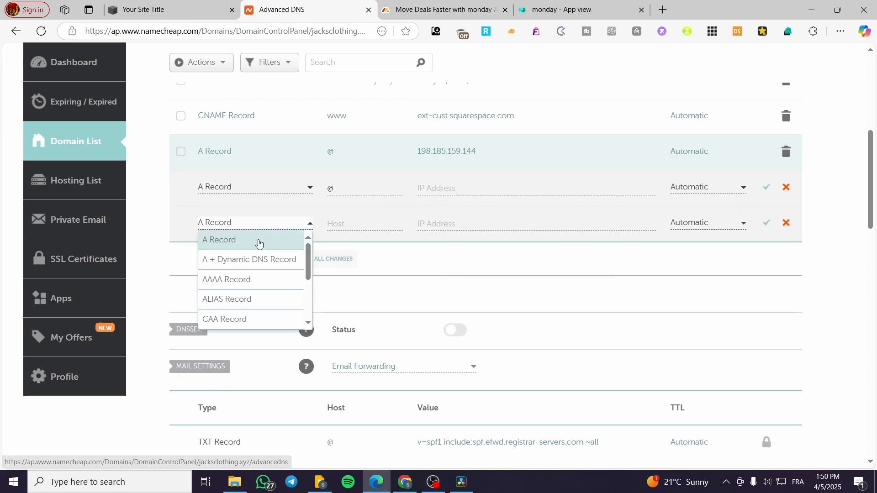
{"action": "left_click", "coordinate": [332, 224]}
{"action": "left_click", "coordinate": [356, 229]}
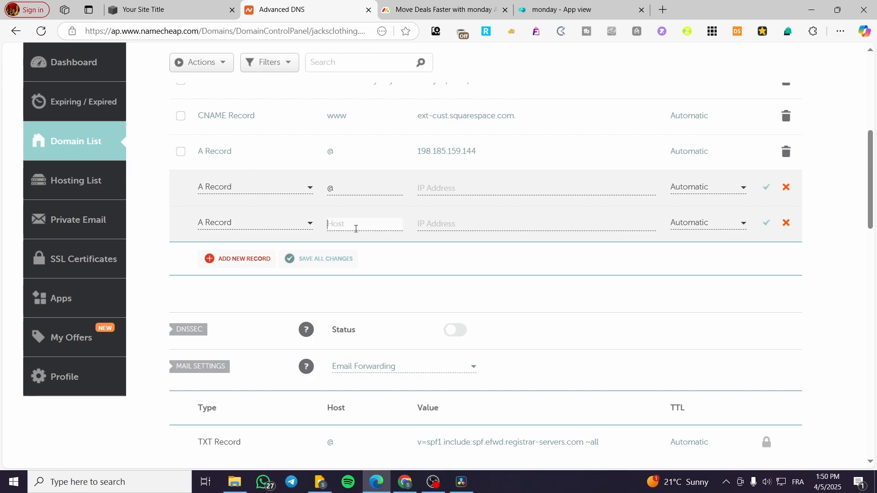
{"action": "left_click", "coordinate": [272, 257]}
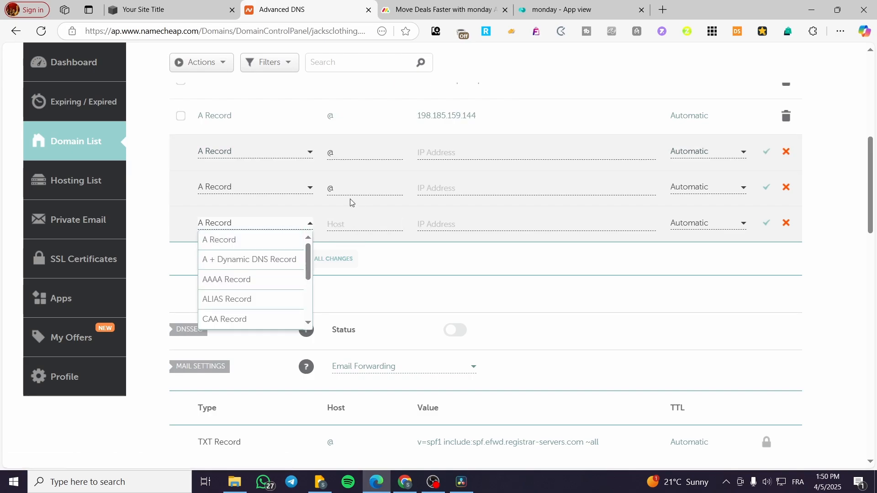
{"action": "left_click", "coordinate": [344, 225]}
{"action": "left_click", "coordinate": [344, 225]}
{"action": "type", "text": "@"}
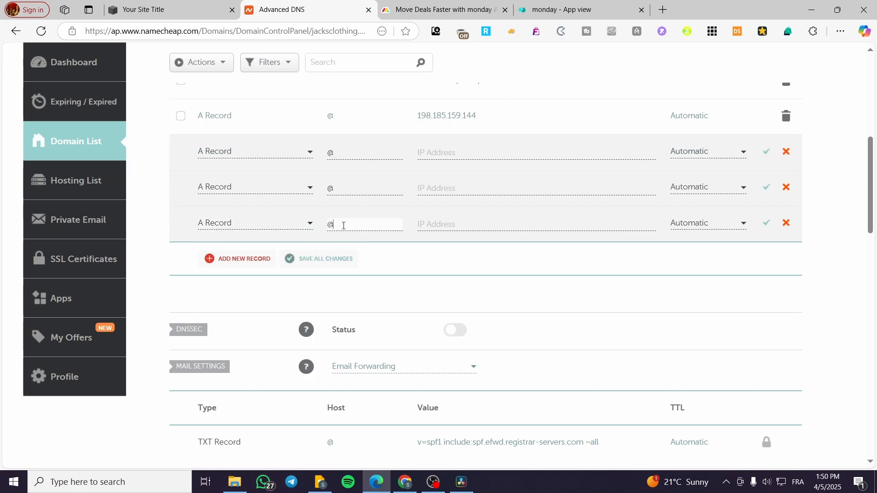
Copy 198.185.159.145 from Squarespace into the first unsaved A record's IP address in Namecheap and save that record.
{"action": "scroll", "coordinate": [355, 217], "scroll_direction": "up", "scroll_amount": 3}
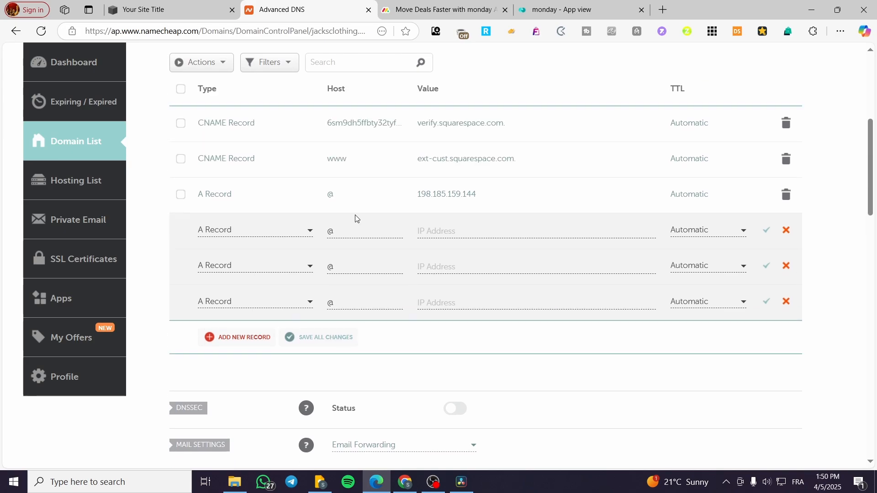
{"action": "scroll", "coordinate": [454, 273], "scroll_direction": "down", "scroll_amount": 2}
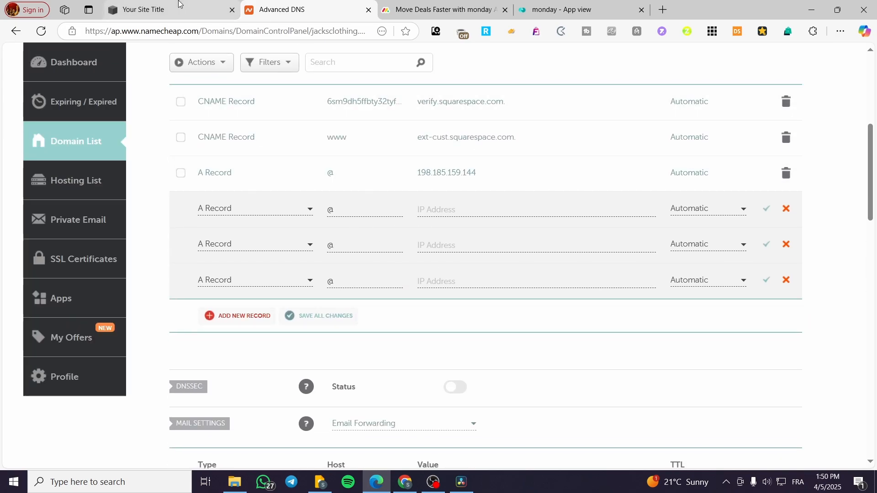
{"action": "left_click", "coordinate": [144, 9]}
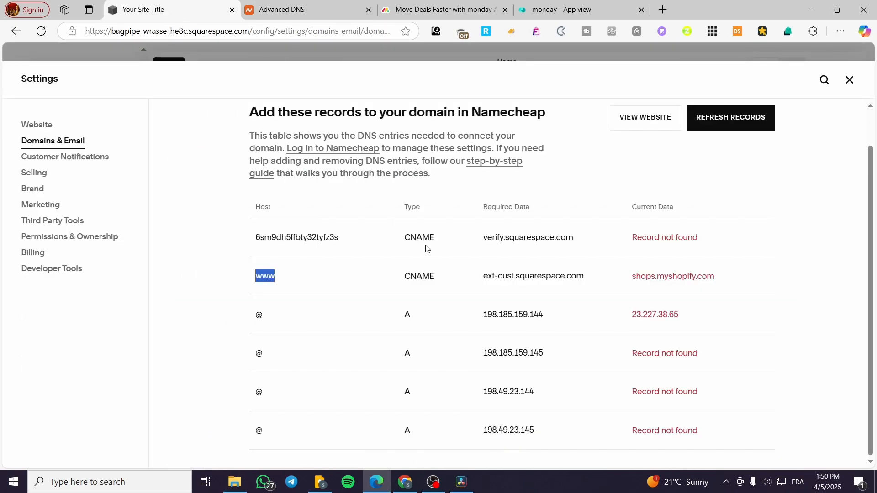
{"action": "left_click", "coordinate": [506, 355]}
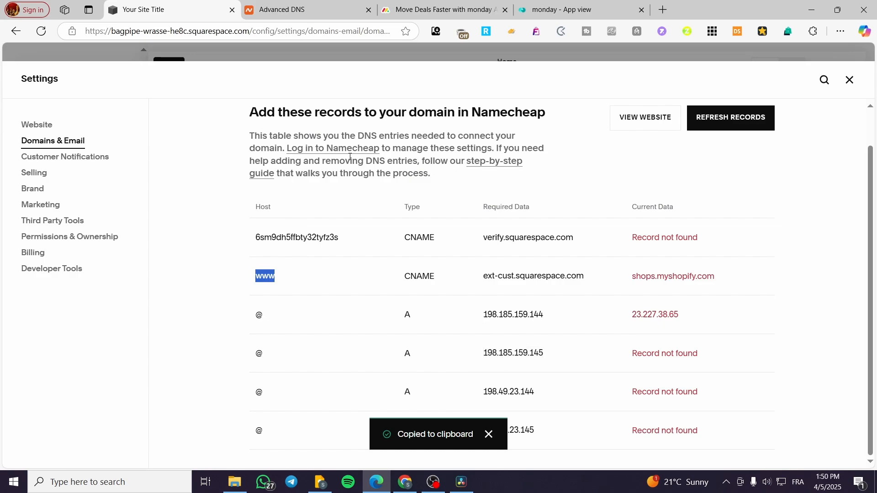
{"action": "left_click", "coordinate": [301, 6]}
{"action": "left_click", "coordinate": [463, 209]}
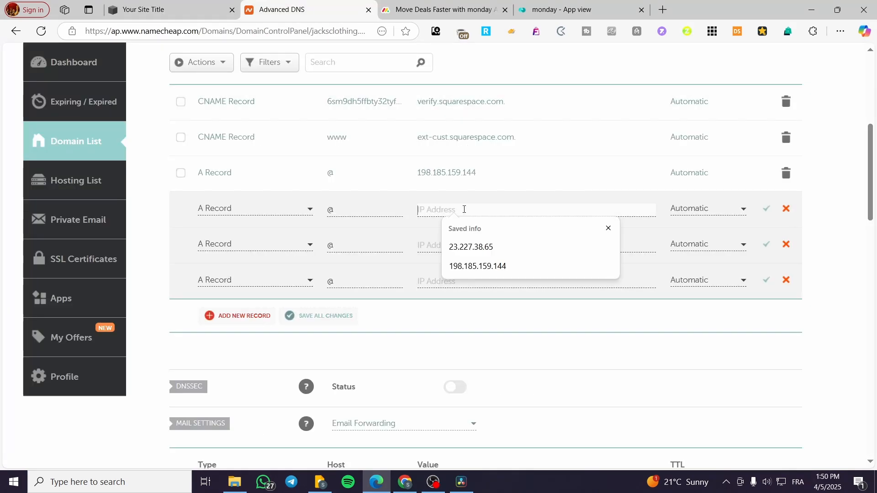
{"action": "key", "text": "ctrl+v"}
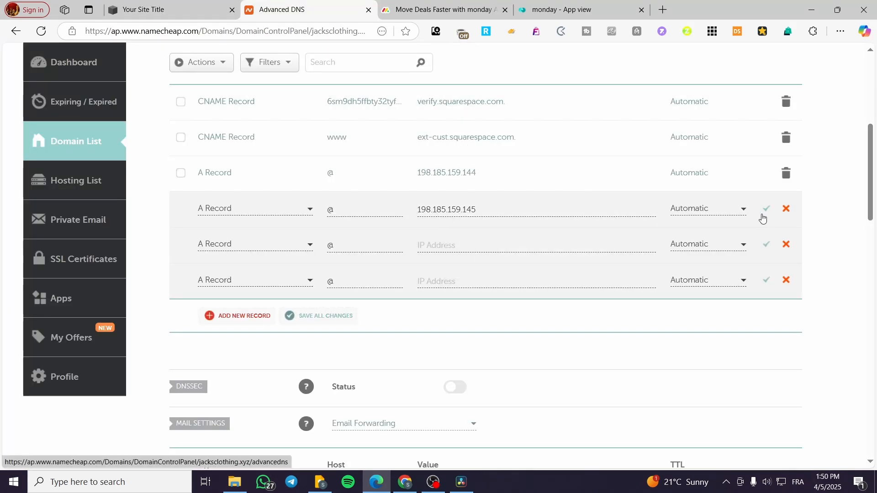
{"action": "left_click", "coordinate": [766, 210]}
Copy 198.49.23.144 from Squarespace into the next unsaved A record's IP address in Namecheap and save that record.
{"action": "left_click", "coordinate": [196, 10]}
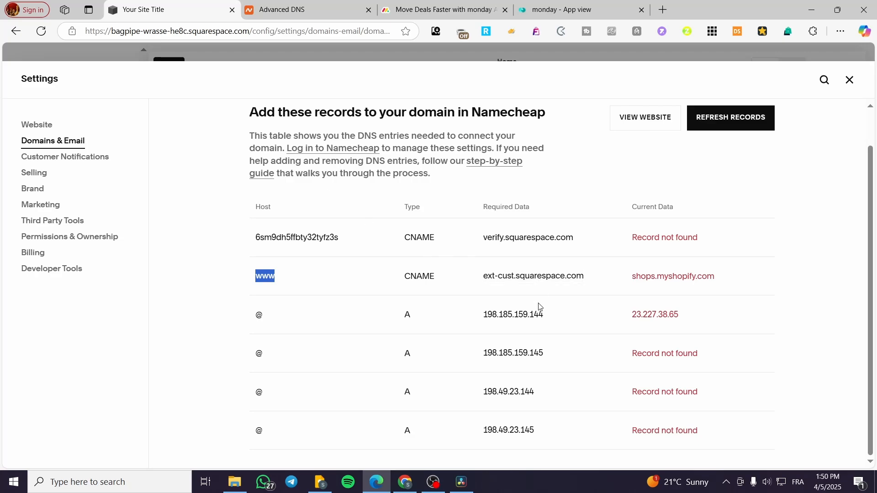
{"action": "right_click", "coordinate": [524, 396]}
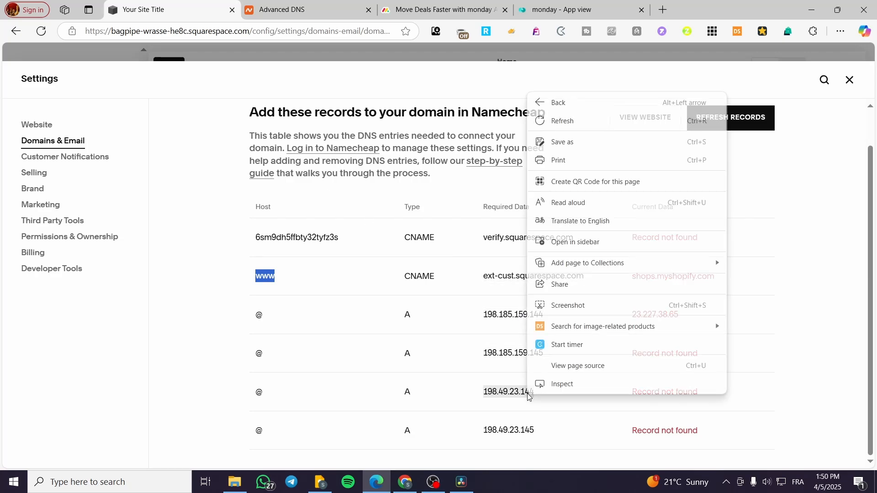
{"action": "left_click", "coordinate": [512, 397]}
{"action": "left_click", "coordinate": [512, 397]}
{"action": "left_click", "coordinate": [285, 10]}
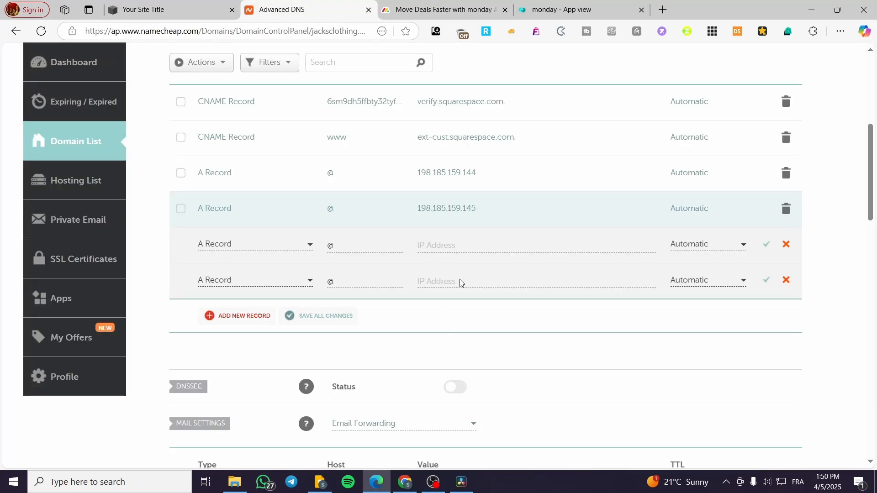
{"action": "left_click", "coordinate": [455, 246]}
{"action": "key", "text": "ctrl+v"}
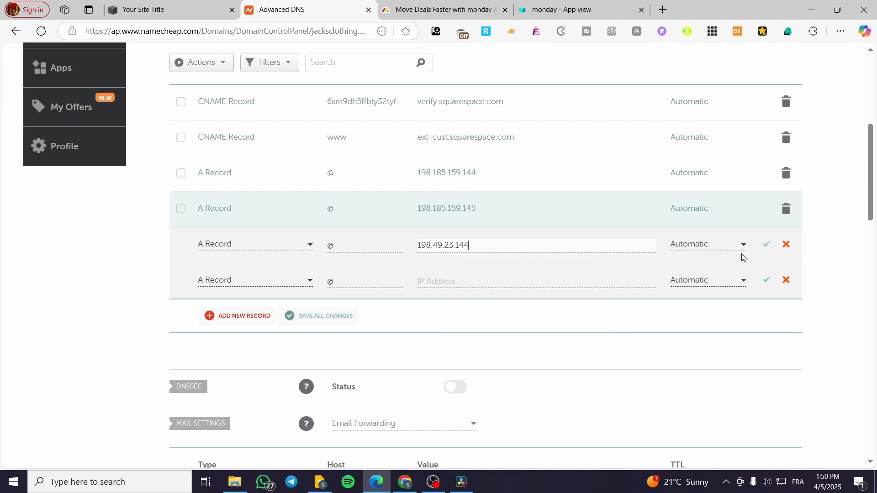
{"action": "left_click", "coordinate": [768, 245]}
Copy 198.49.23.145 from Squarespace into the last unsaved A record's IP address in Namecheap and save that record.
{"action": "left_click", "coordinate": [137, 10]}
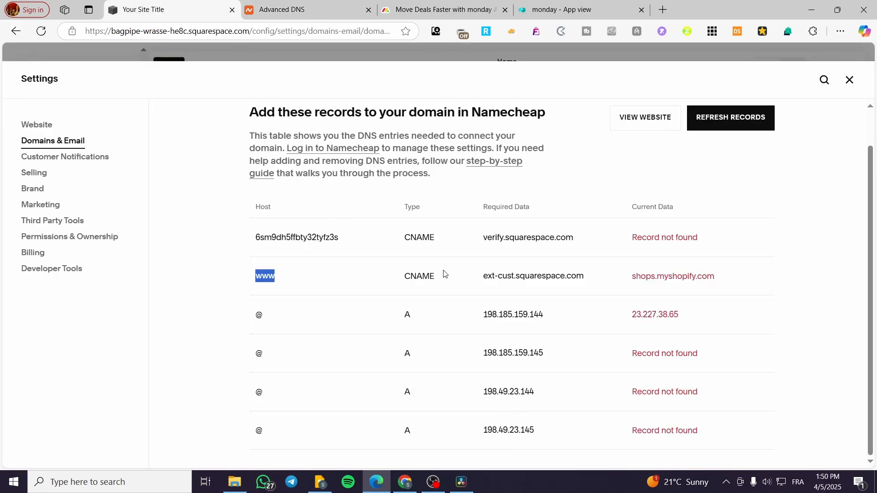
{"action": "left_click", "coordinate": [518, 440]}
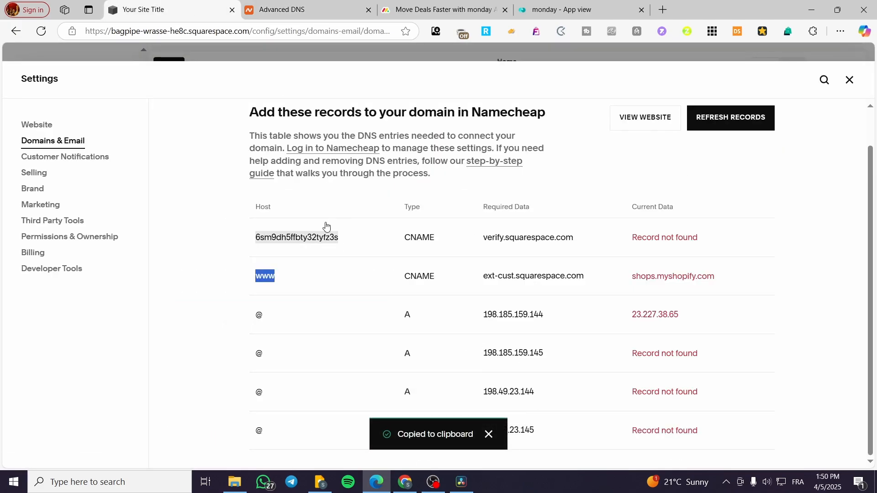
{"action": "left_click", "coordinate": [300, 9]}
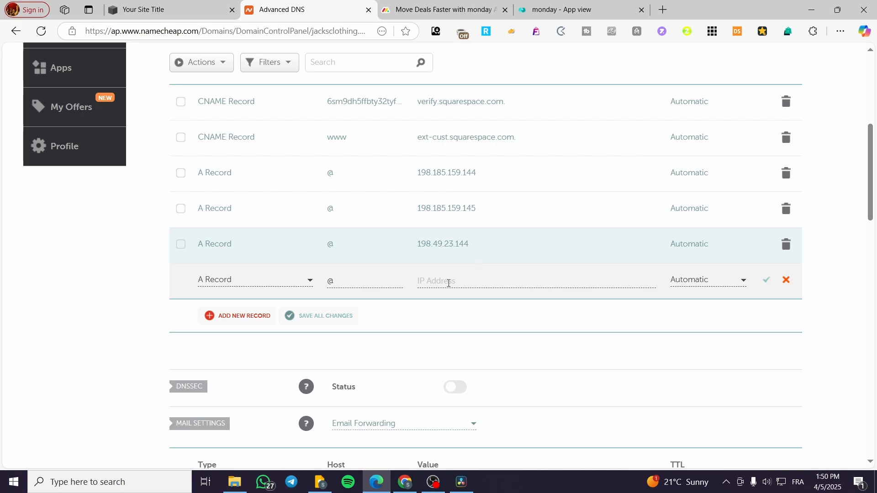
{"action": "left_click", "coordinate": [448, 283]}
{"action": "key", "text": "ctrl+v"}
{"action": "left_click", "coordinate": [767, 280]}
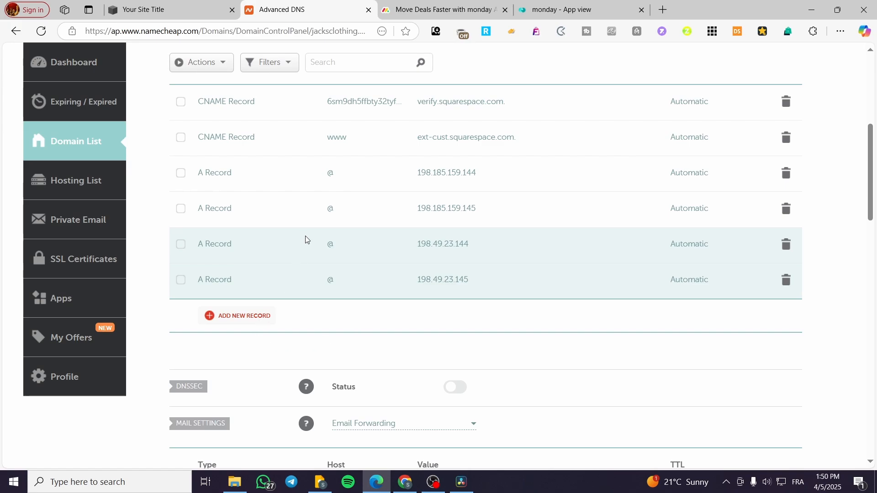
Expand the Namecheap host records list to review all saved A and CNAME records for jacksclothing.xyz.
{"action": "scroll", "coordinate": [304, 239], "scroll_direction": "up", "scroll_amount": 5}
{"action": "scroll", "coordinate": [299, 253], "scroll_direction": "down", "scroll_amount": 4}
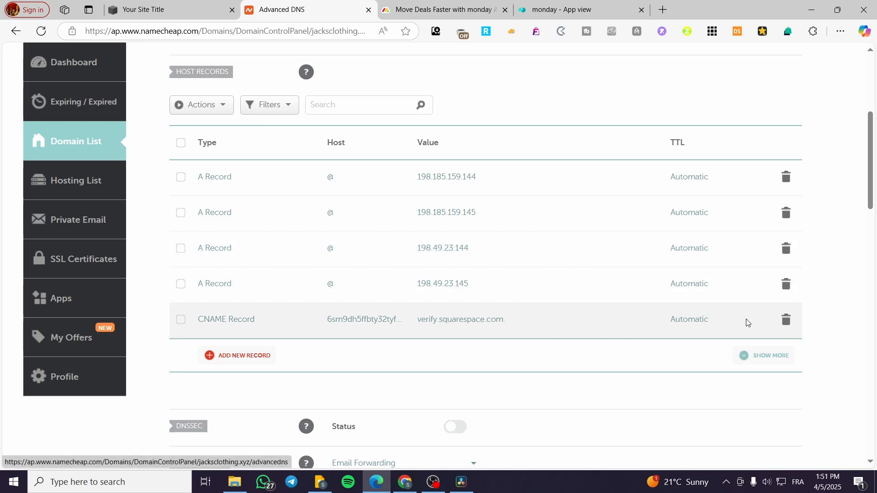
{"action": "scroll", "coordinate": [353, 303], "scroll_direction": "down", "scroll_amount": 2}
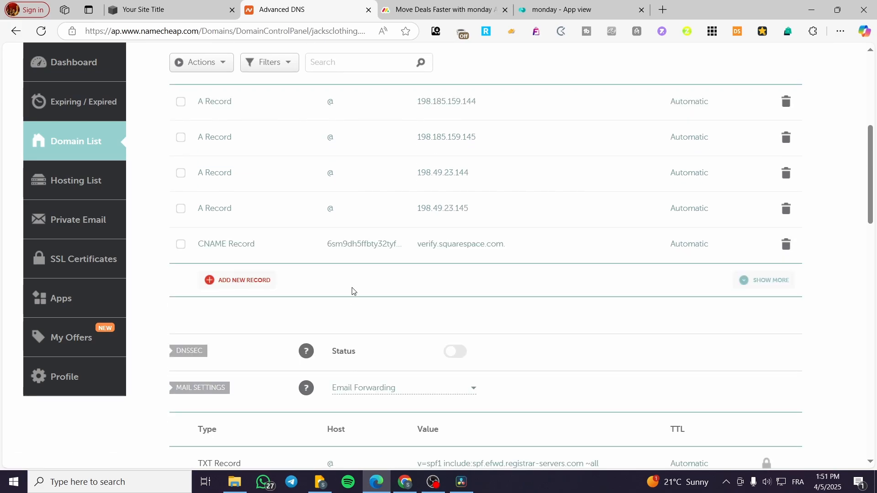
{"action": "scroll", "coordinate": [353, 291], "scroll_direction": "up", "scroll_amount": 2}
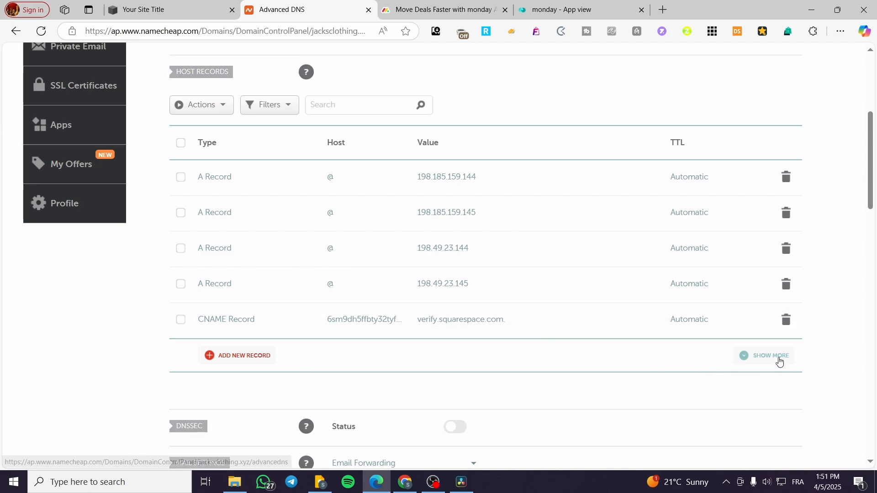
{"action": "left_click", "coordinate": [780, 361]}
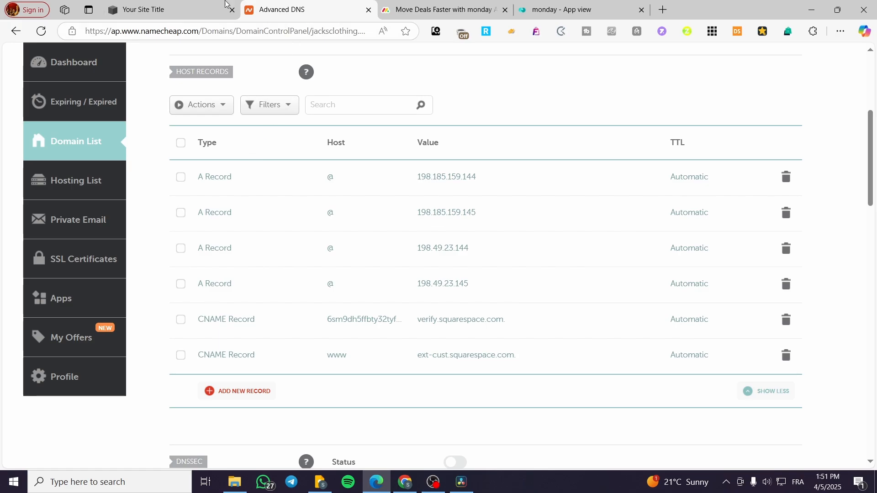
Refresh the DNS records in Squarespace and compare its required www CNAME entry with the host records in Namecheap.
{"action": "left_click", "coordinate": [180, 5]}
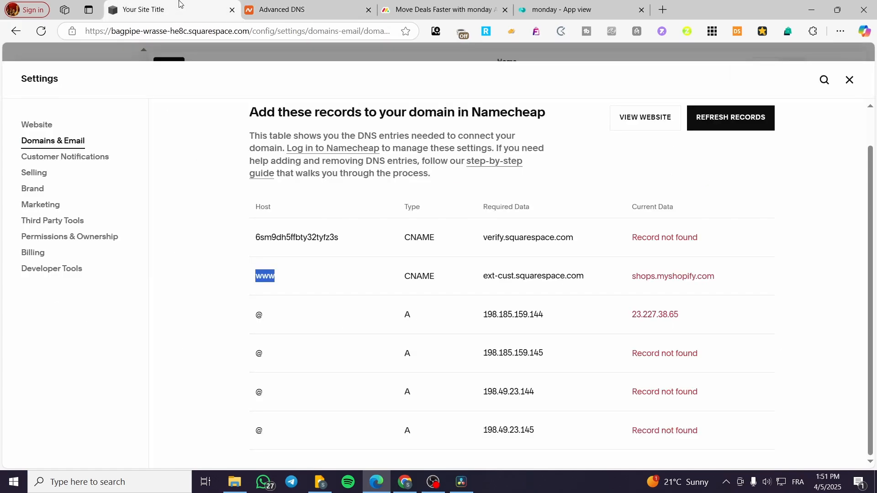
{"action": "left_click", "coordinate": [757, 124]}
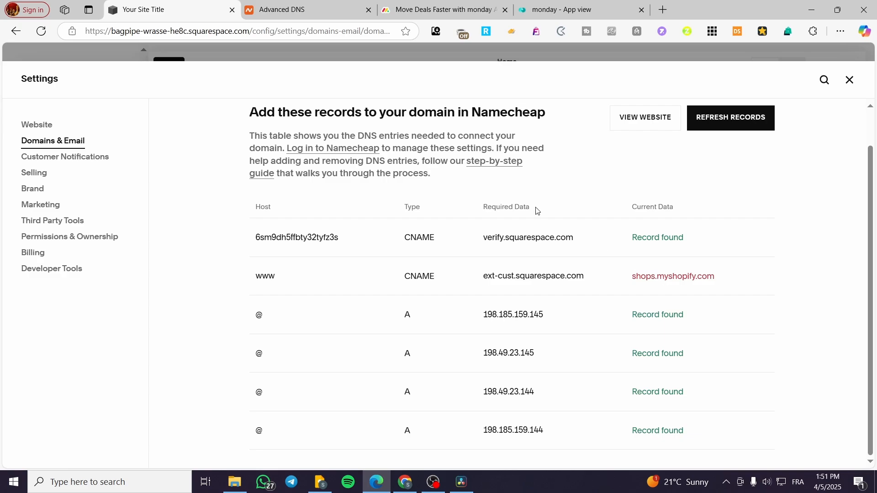
{"action": "left_click", "coordinate": [287, 7]}
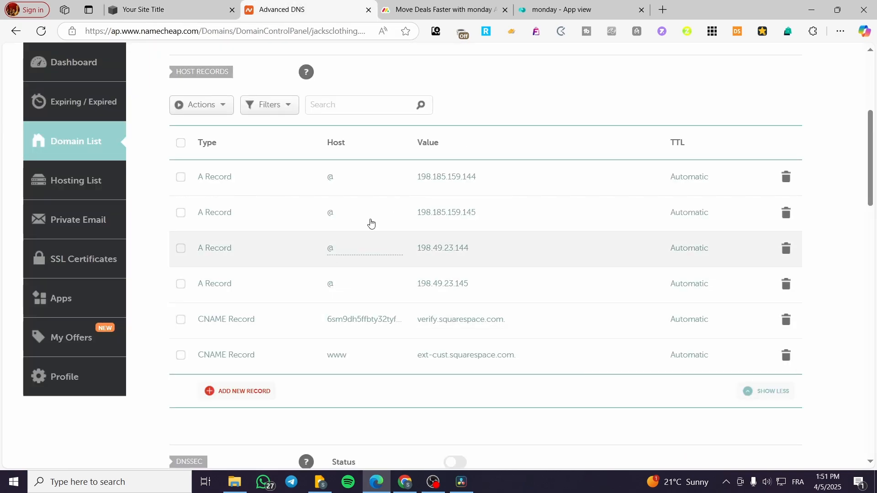
{"action": "left_click", "coordinate": [190, 4]}
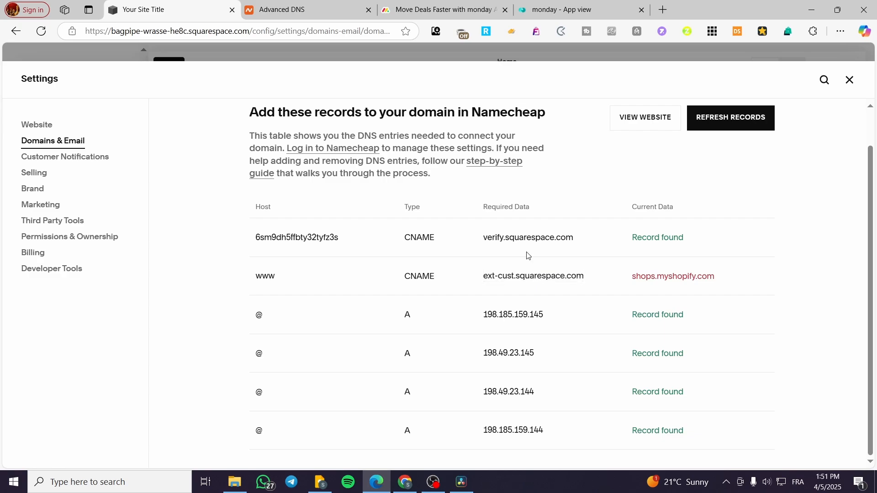
{"action": "left_click", "coordinate": [345, 4]}
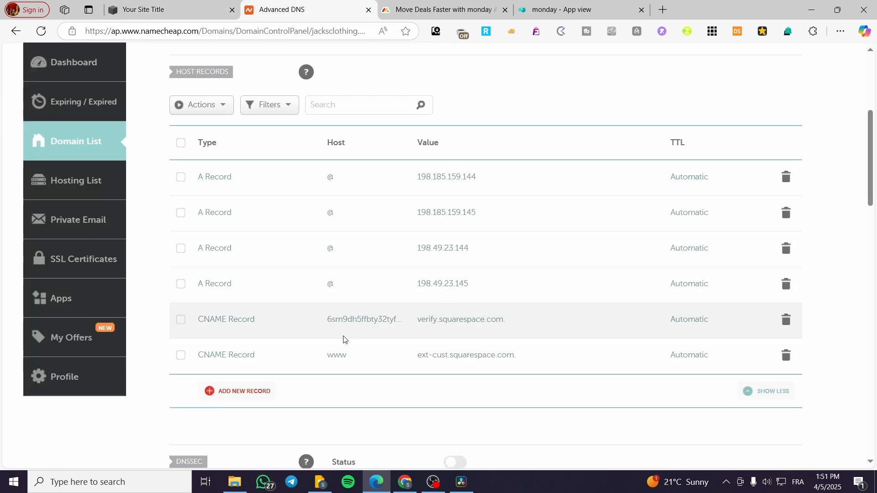
{"action": "left_click", "coordinate": [200, 4]}
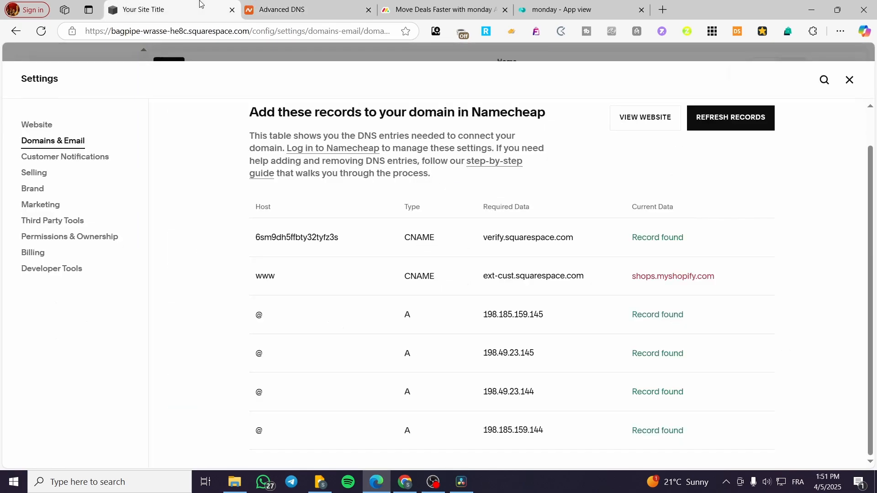
Refresh the Squarespace DNS records again and review the current data for every CNAME and A record.
{"action": "left_click", "coordinate": [699, 115]}
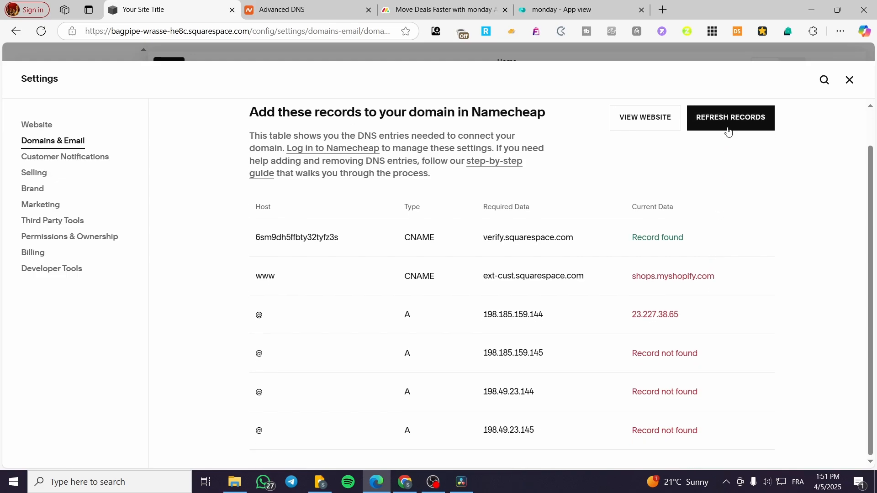
{"action": "left_click", "coordinate": [731, 122]}
{"action": "left_click", "coordinate": [728, 166]}
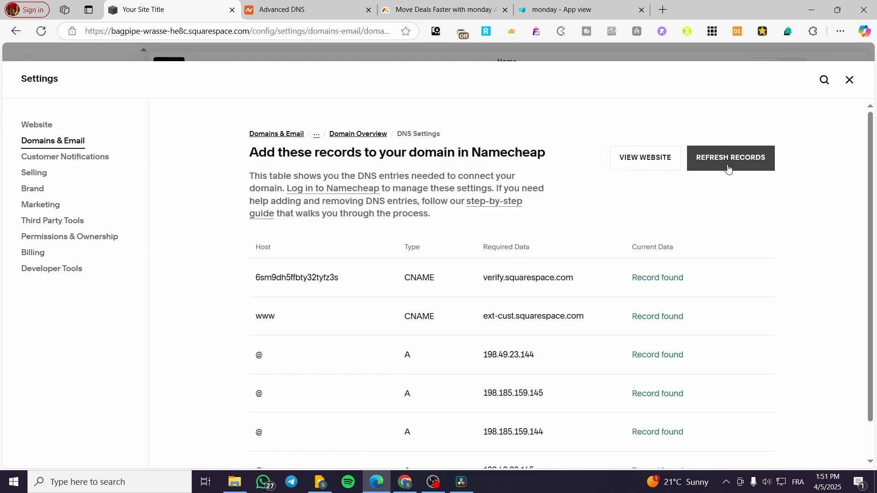
{"action": "scroll", "coordinate": [721, 228], "scroll_direction": "down", "scroll_amount": 1}
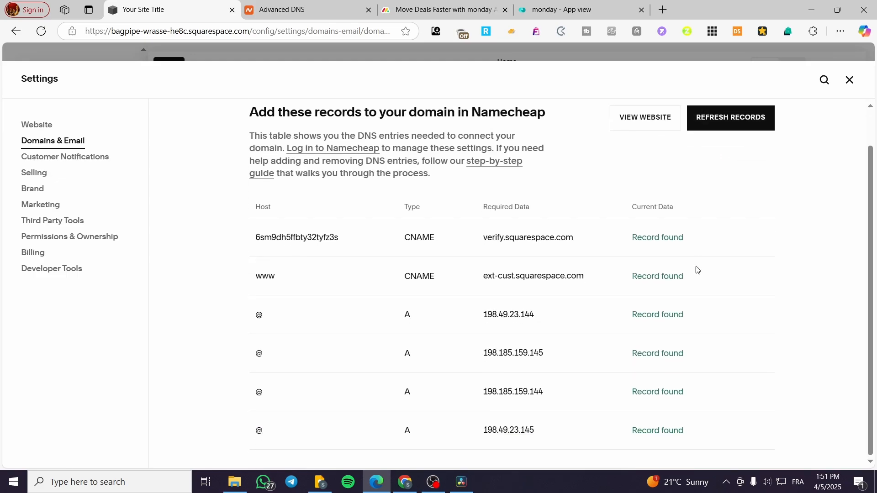
View the website from Squarespace, retry loading jacksclothing.xyz without the https prefix, and close its tab.
{"action": "left_click", "coordinate": [676, 123]}
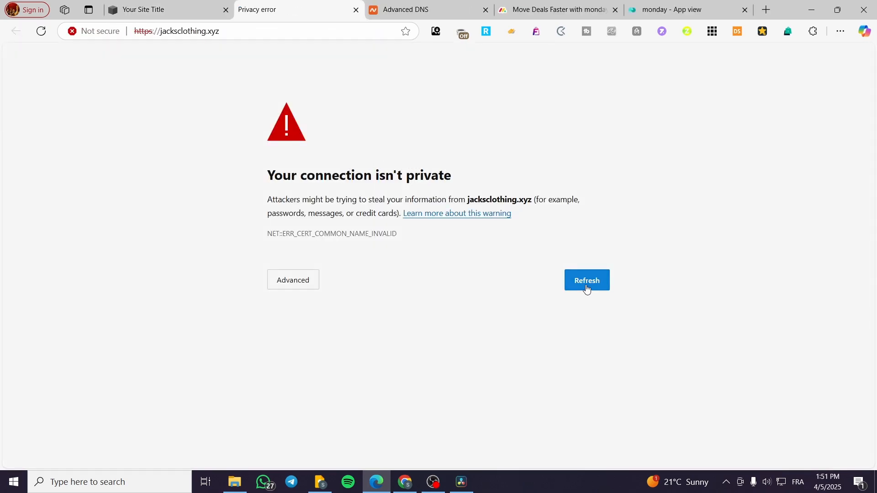
{"action": "left_click", "coordinate": [586, 288]}
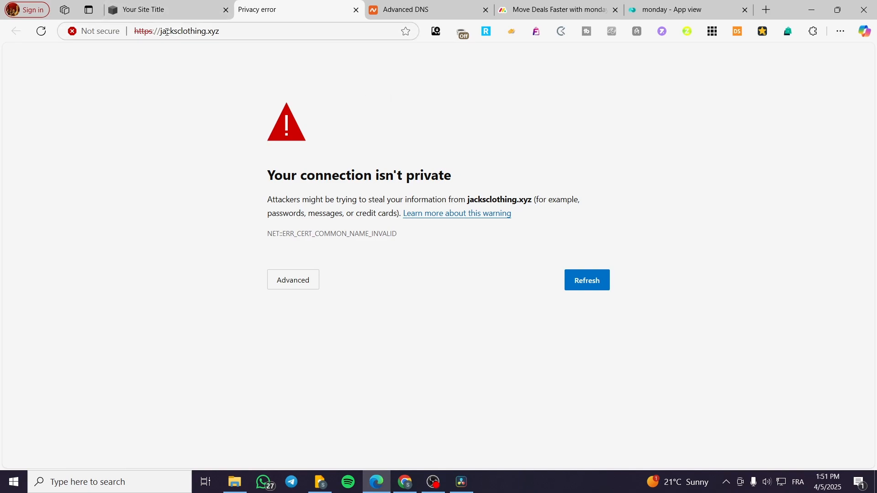
{"action": "left_click_drag", "start_coordinate": [159, 33], "coordinate": [132, 36]}
{"action": "key", "text": "BackSpace"}
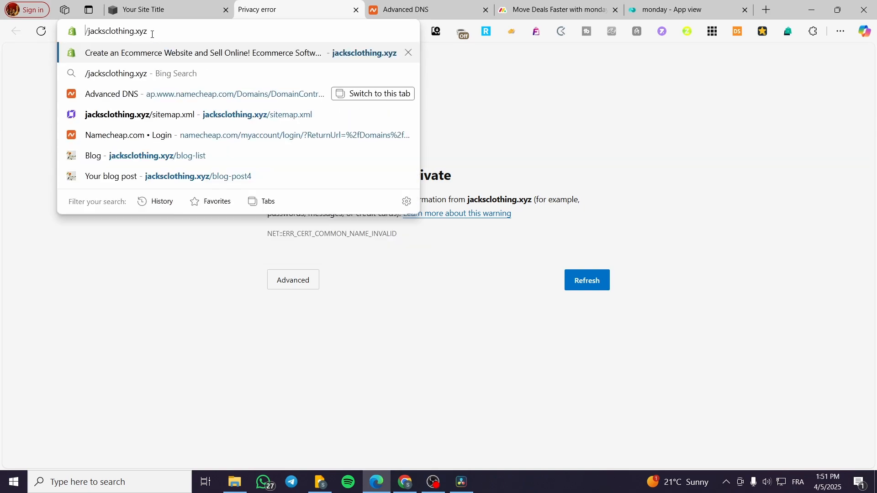
{"action": "key", "text": "Delete"}
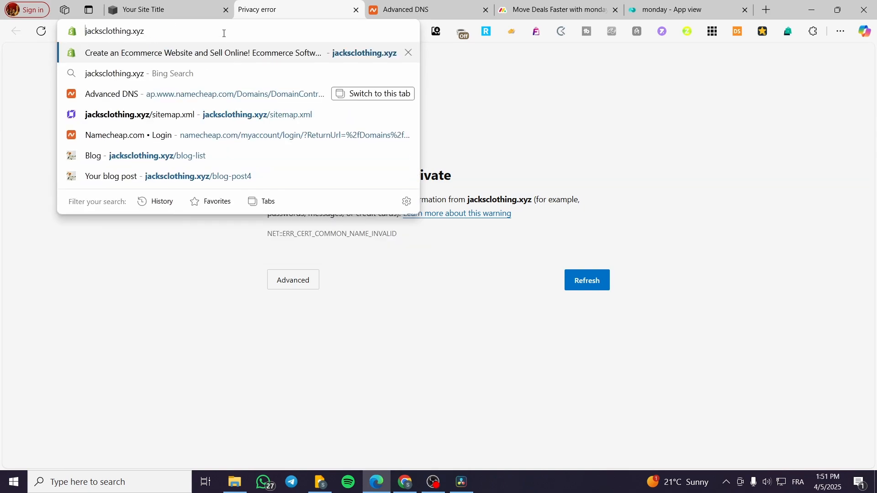
{"action": "key", "text": "Return"}
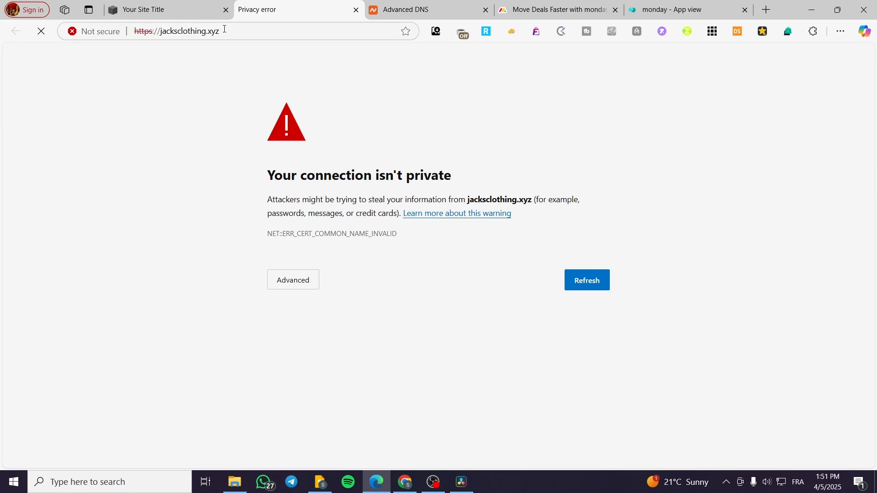
{"action": "left_click", "coordinate": [607, 283]}
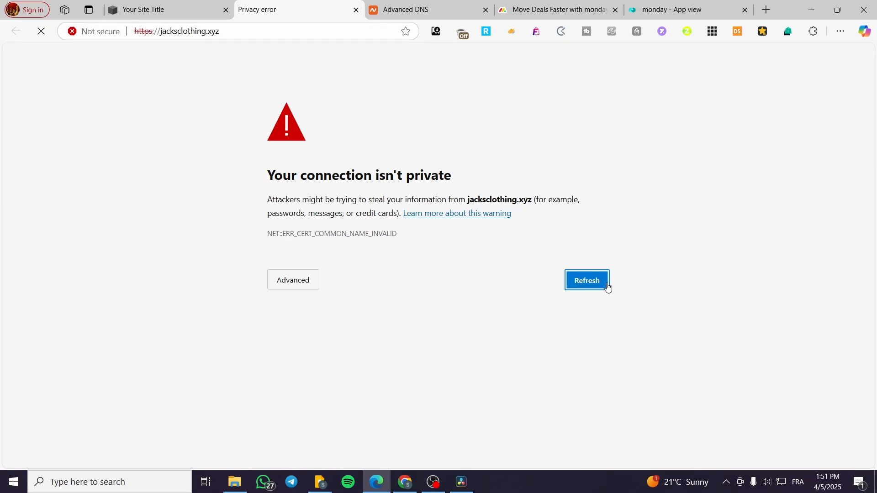
{"action": "left_click", "coordinate": [357, 10]}
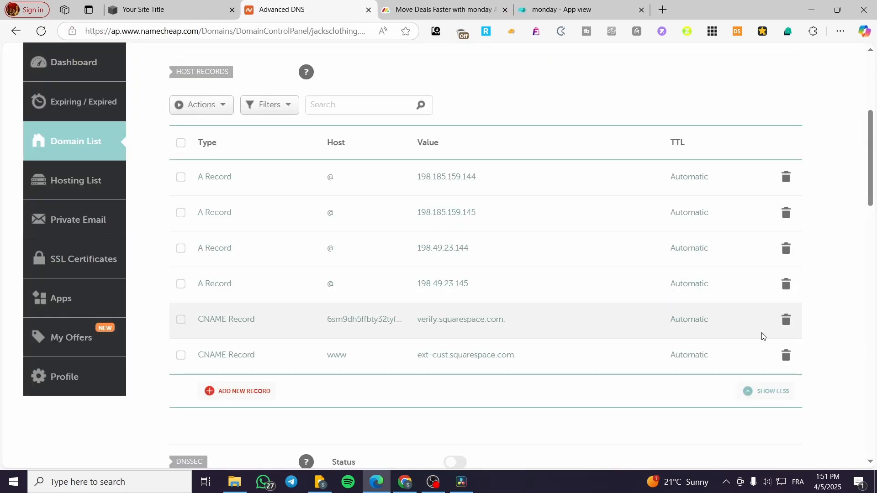
View the website from Squarespace again, check the advanced details of the connection warning, retry loading, and close the site's tabs.
{"action": "scroll", "coordinate": [440, 145], "scroll_direction": "up", "scroll_amount": 4}
{"action": "left_click", "coordinate": [161, 7]}
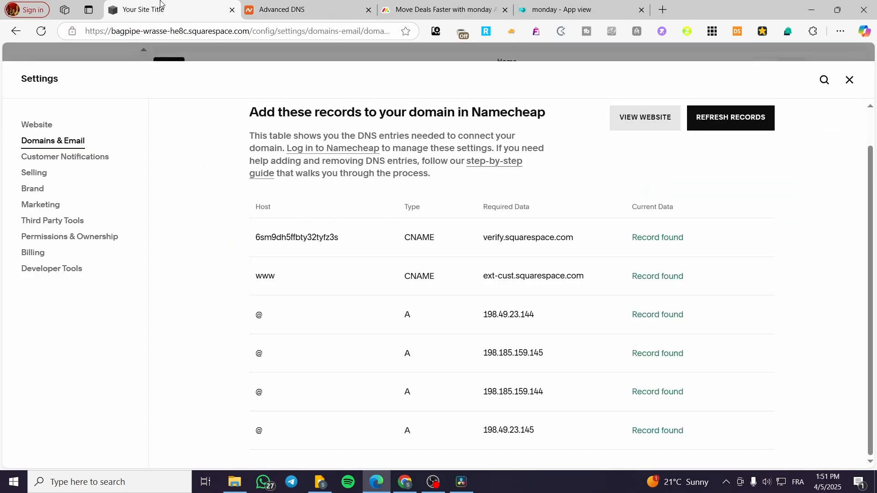
{"action": "left_click", "coordinate": [630, 123]}
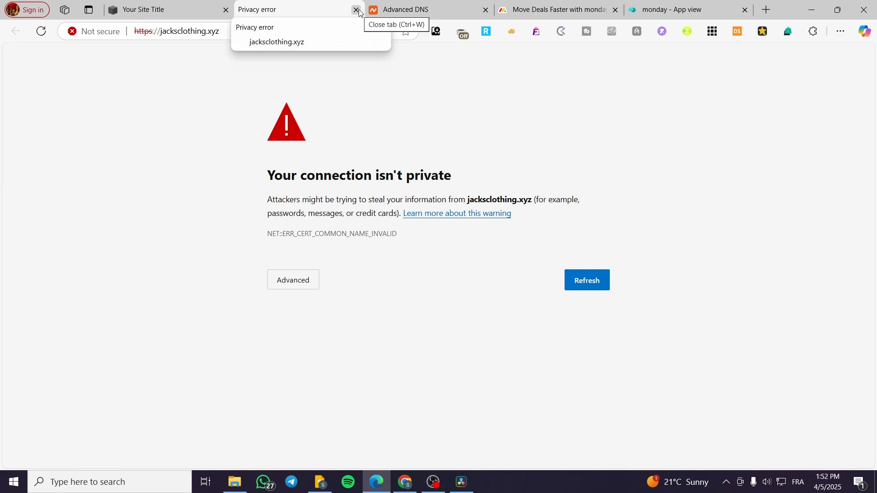
{"action": "left_click", "coordinate": [286, 283]}
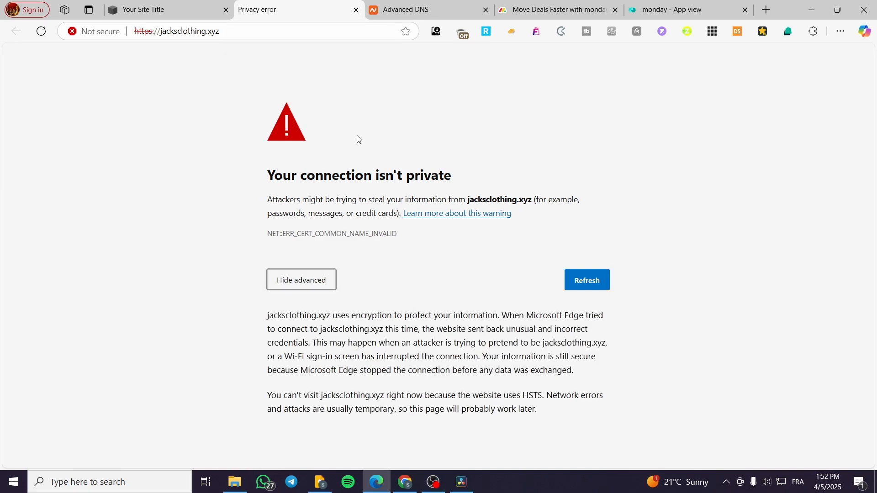
{"action": "left_click", "coordinate": [587, 280]}
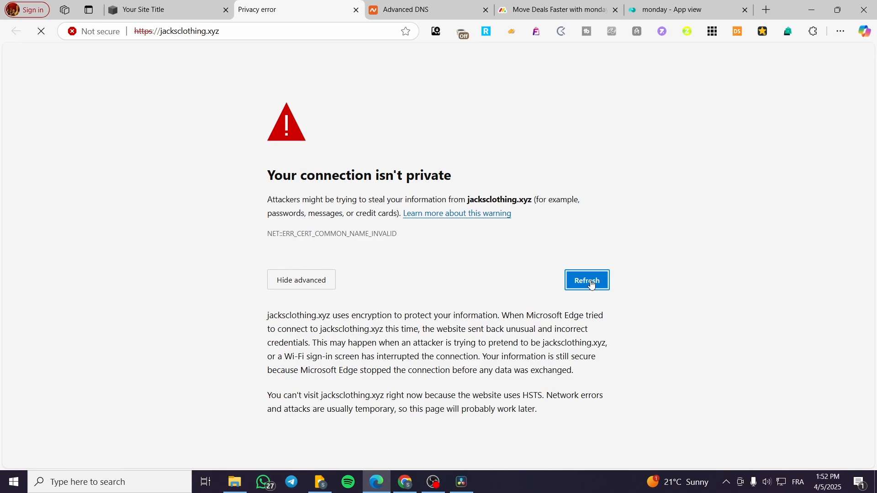
{"action": "left_click", "coordinate": [356, 11]}
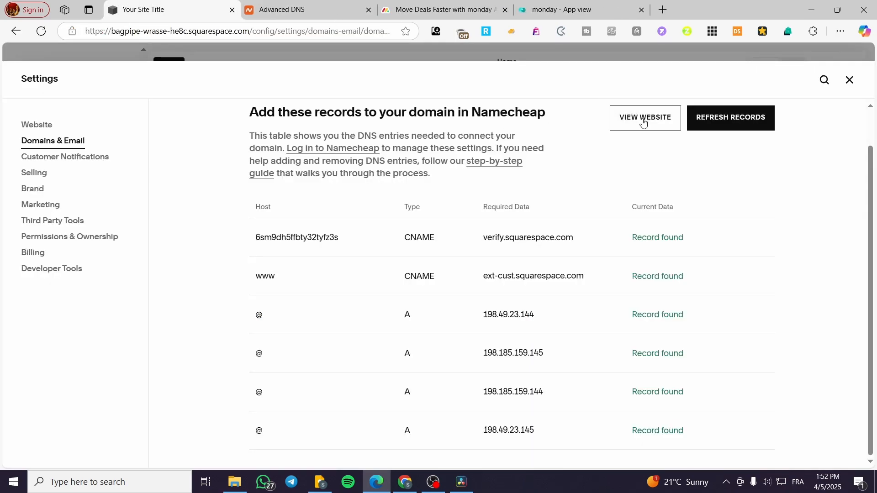
{"action": "left_click", "coordinate": [656, 132]}
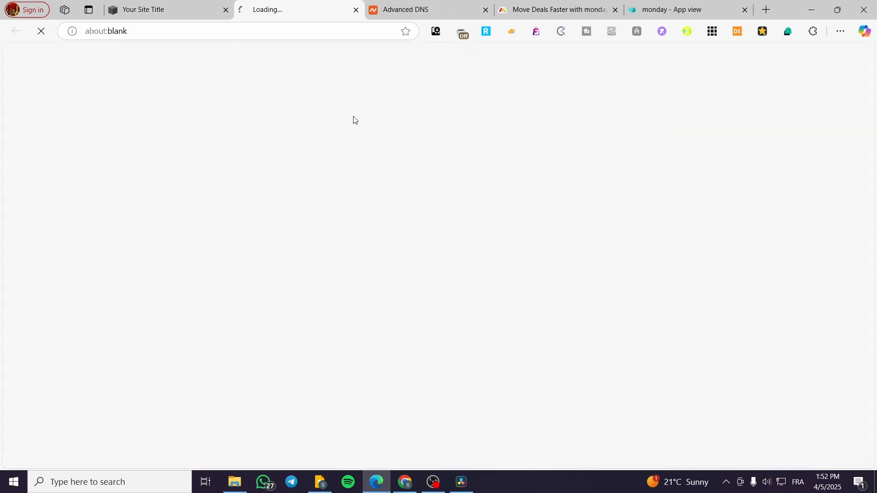
{"action": "left_click", "coordinate": [356, 10]}
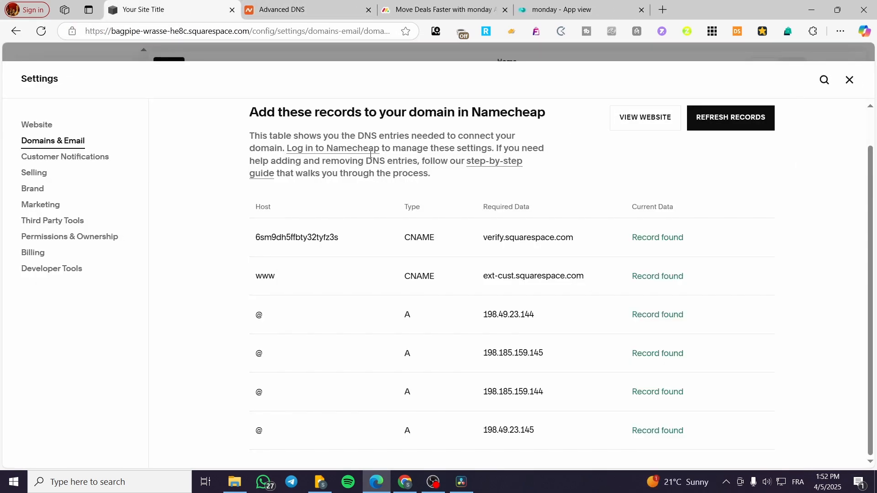
Try adding jacksclothing.xyz as an owned domain in Squarespace's Domains settings, copying its name from Namecheap, and close the dialog.
{"action": "left_click", "coordinate": [62, 149]}
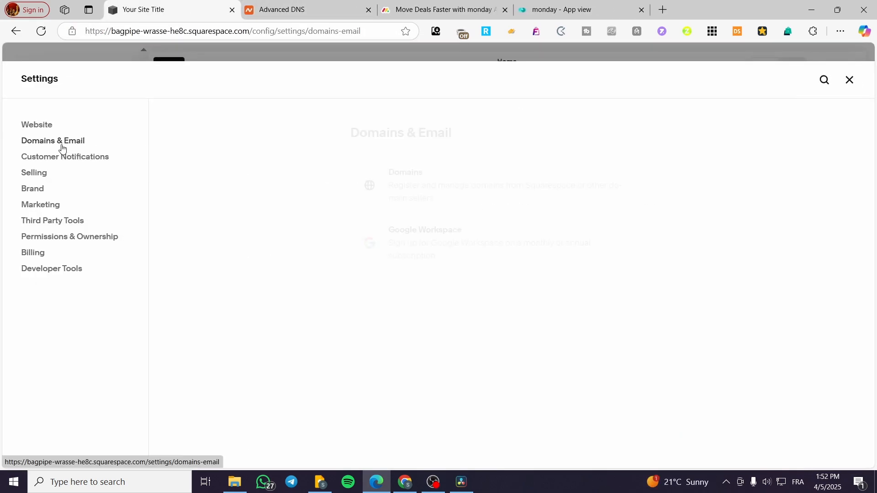
{"action": "left_click", "coordinate": [550, 190]}
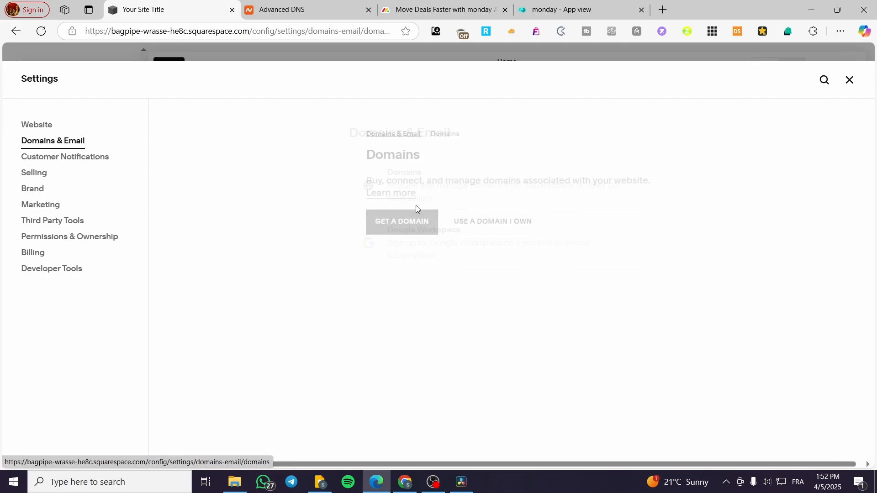
{"action": "left_click", "coordinate": [481, 227]}
{"action": "left_click", "coordinate": [347, 188]}
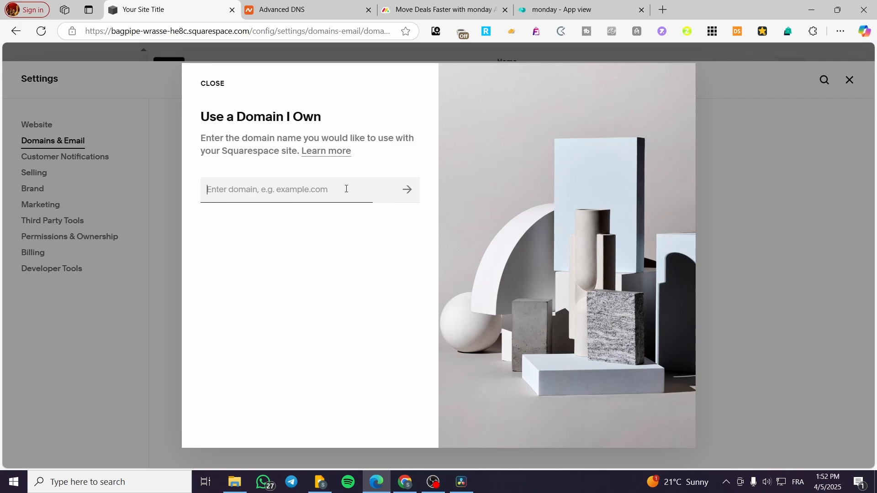
{"action": "left_click", "coordinate": [310, 14]}
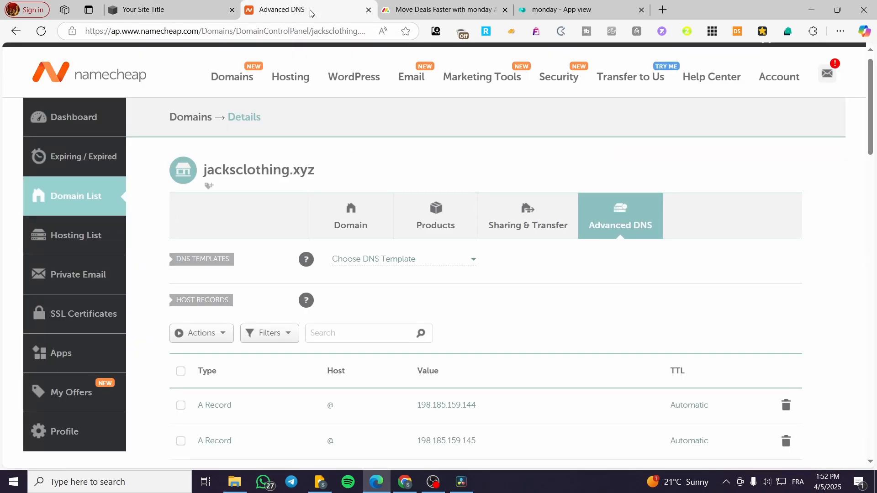
{"action": "left_click_drag", "start_coordinate": [319, 170], "coordinate": [199, 172]}
{"action": "key", "text": "ctrl+c"}
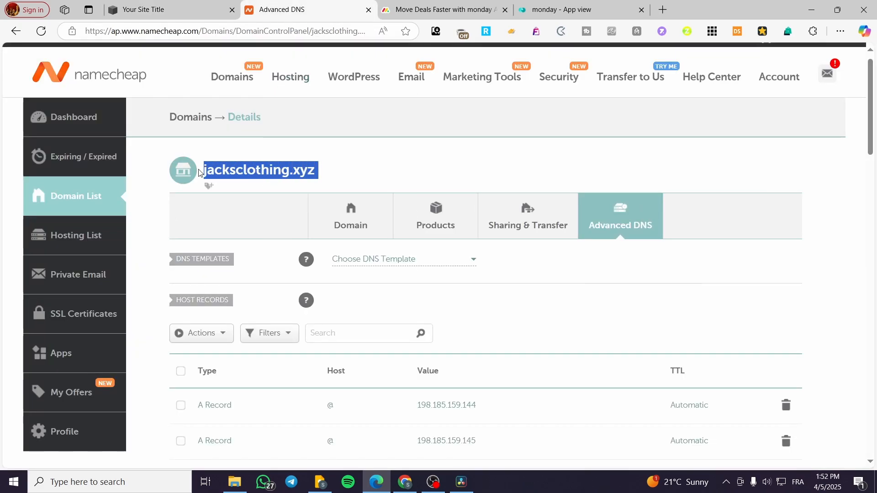
{"action": "left_click", "coordinate": [197, 5]}
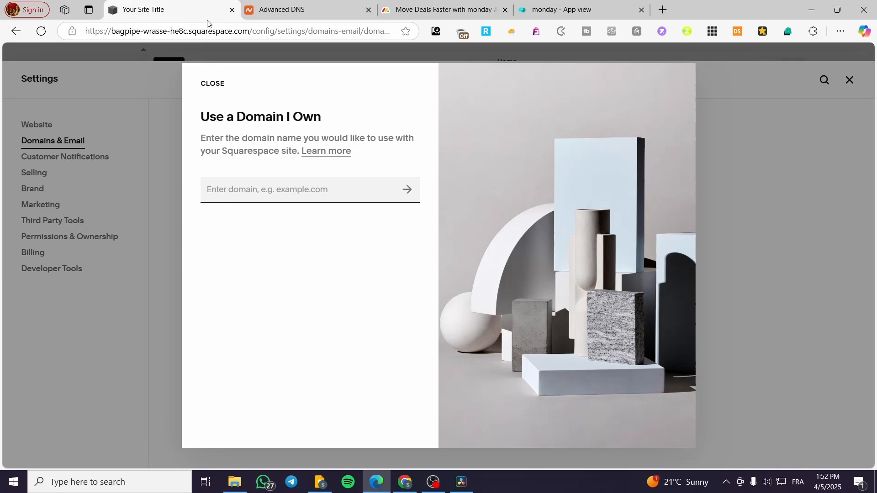
{"action": "left_click", "coordinate": [336, 189]}
{"action": "key", "text": "ctrl+v"}
{"action": "left_click", "coordinate": [406, 189]}
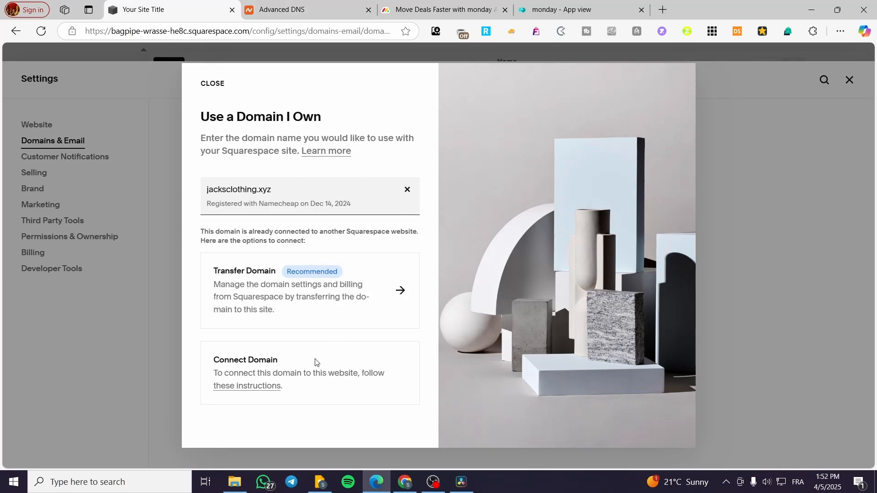
{"action": "left_click", "coordinate": [114, 372]}
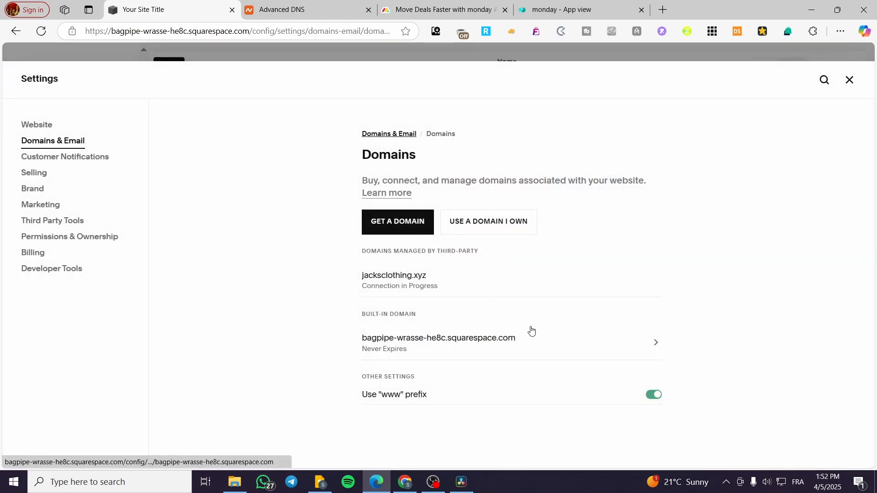